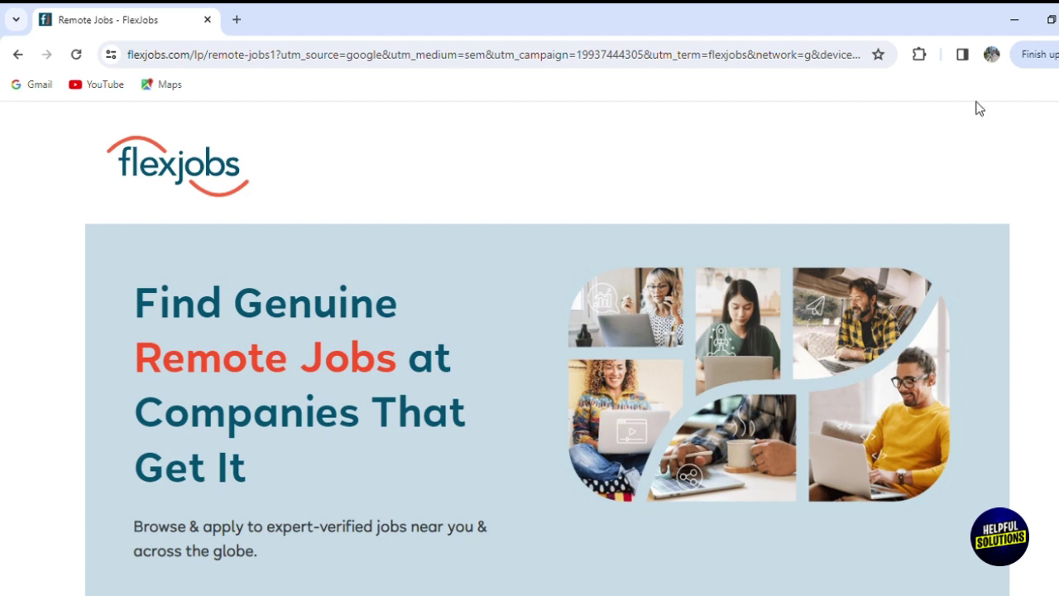
- Scroll the remote jobs landing page and go to the 'Sign Up & Find Your Next Remote Job!' form
scroll(546, 404, down, 8)
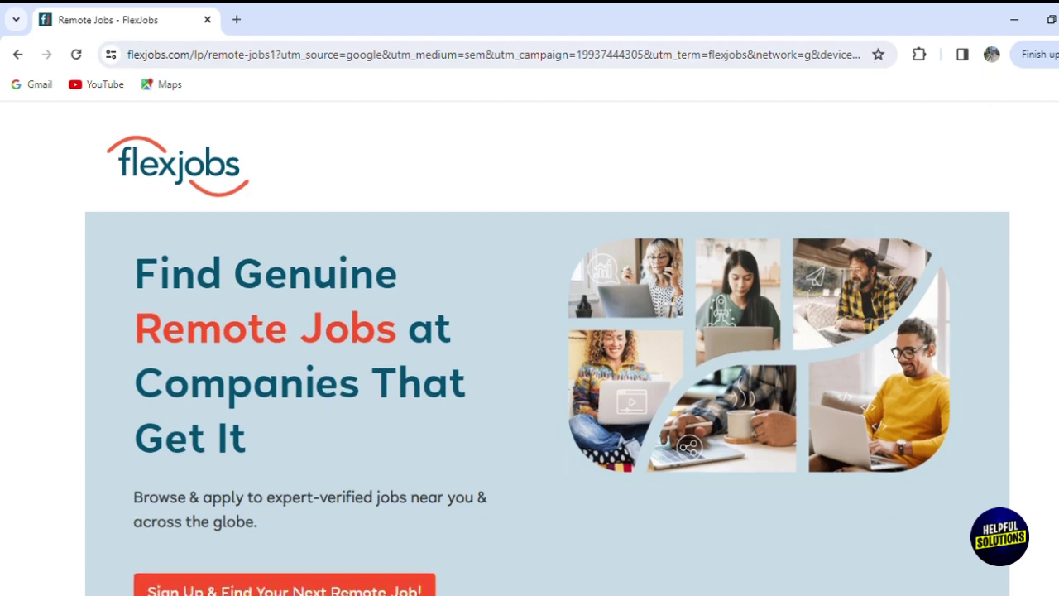
scroll(547, 404, down, 2)
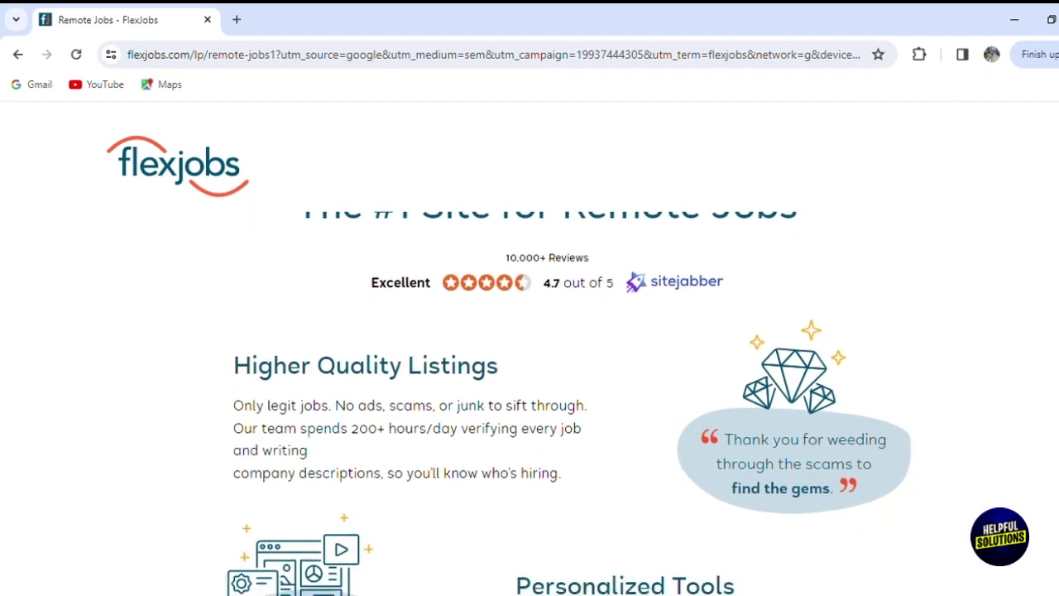
scroll(547, 404, up, 8)
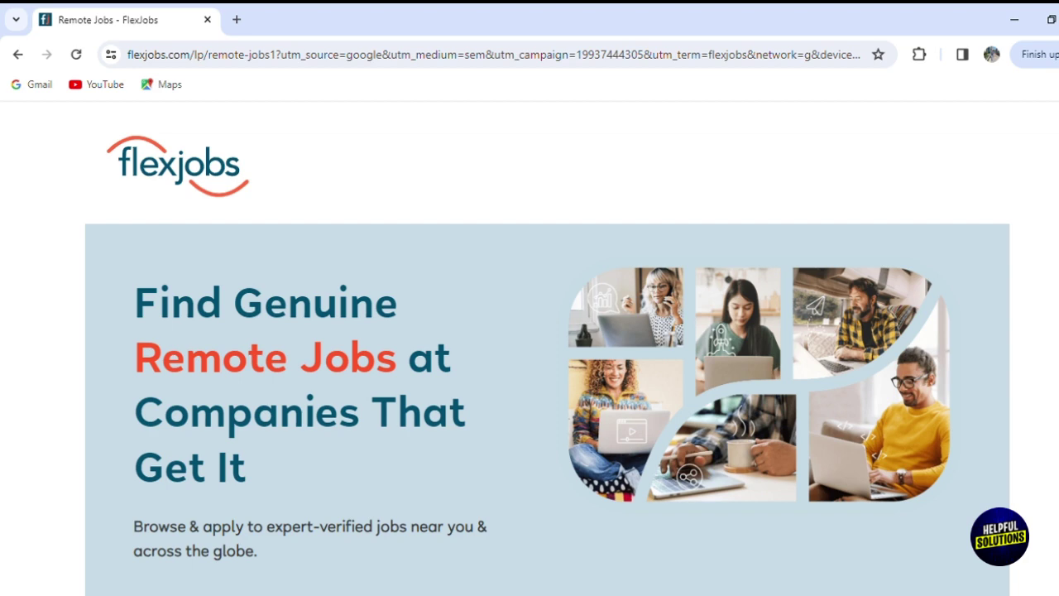
scroll(547, 403, down, 13)
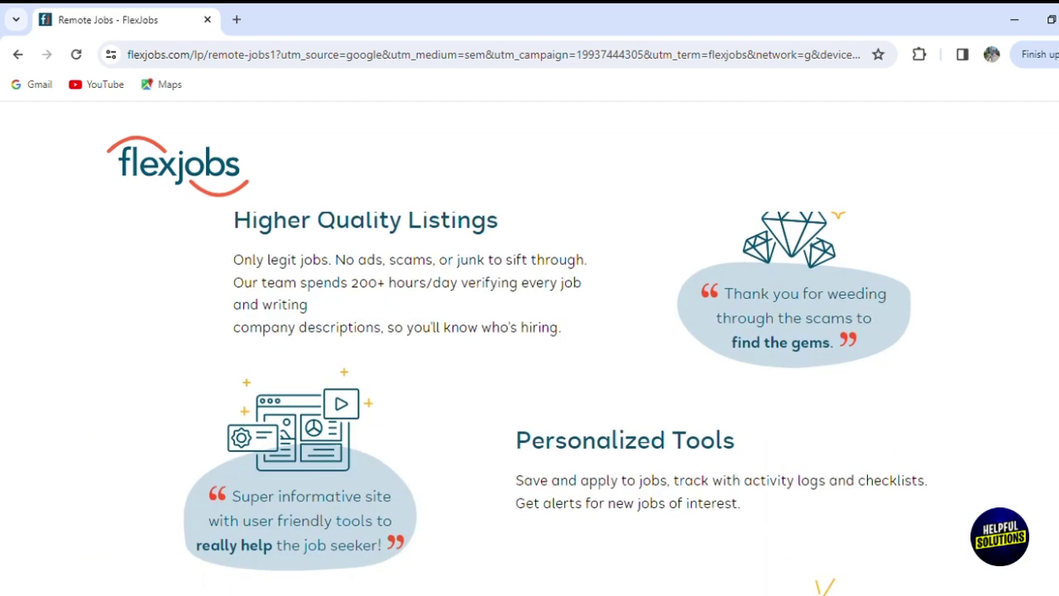
scroll(547, 403, down, 13)
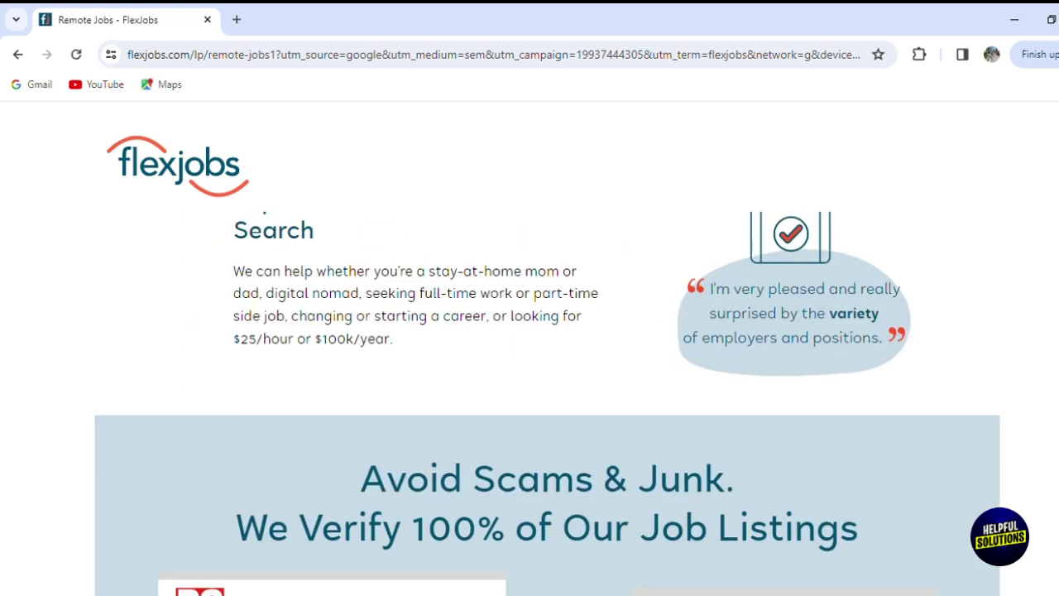
scroll(548, 403, down, 13)
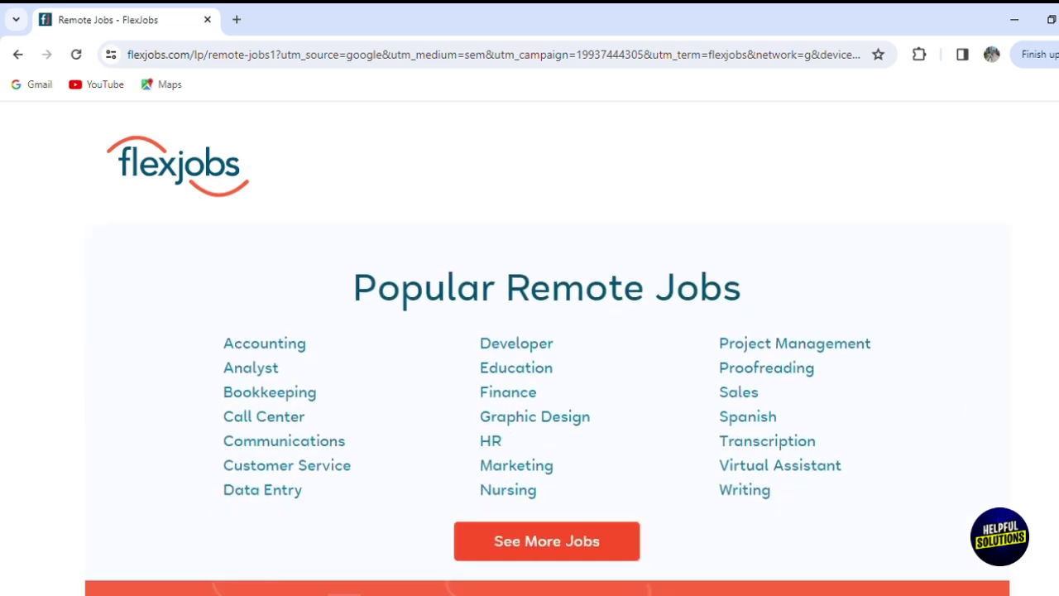
scroll(548, 403, up, 13)
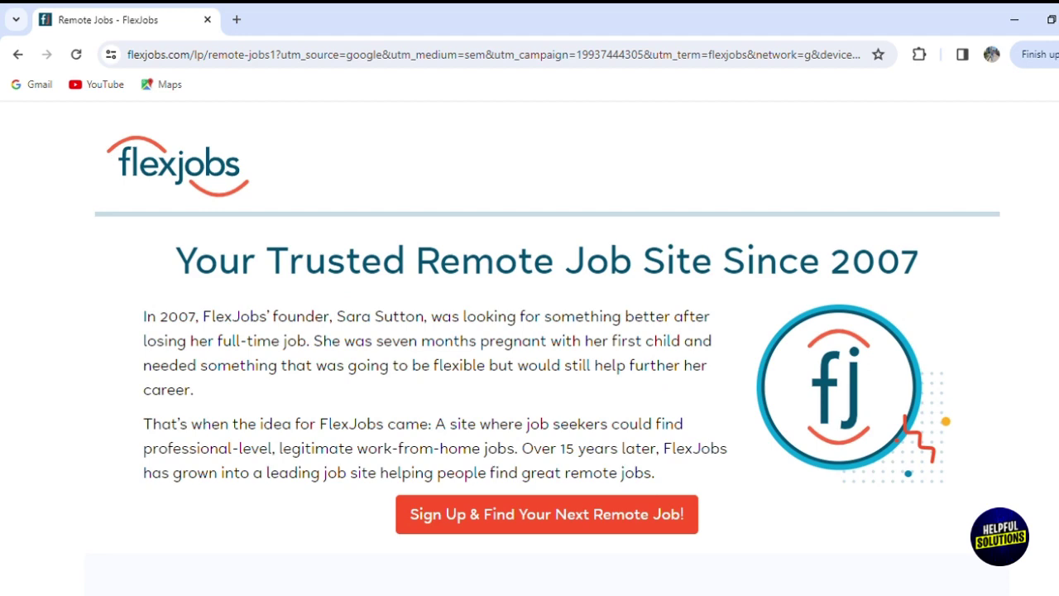
scroll(548, 403, up, 13)
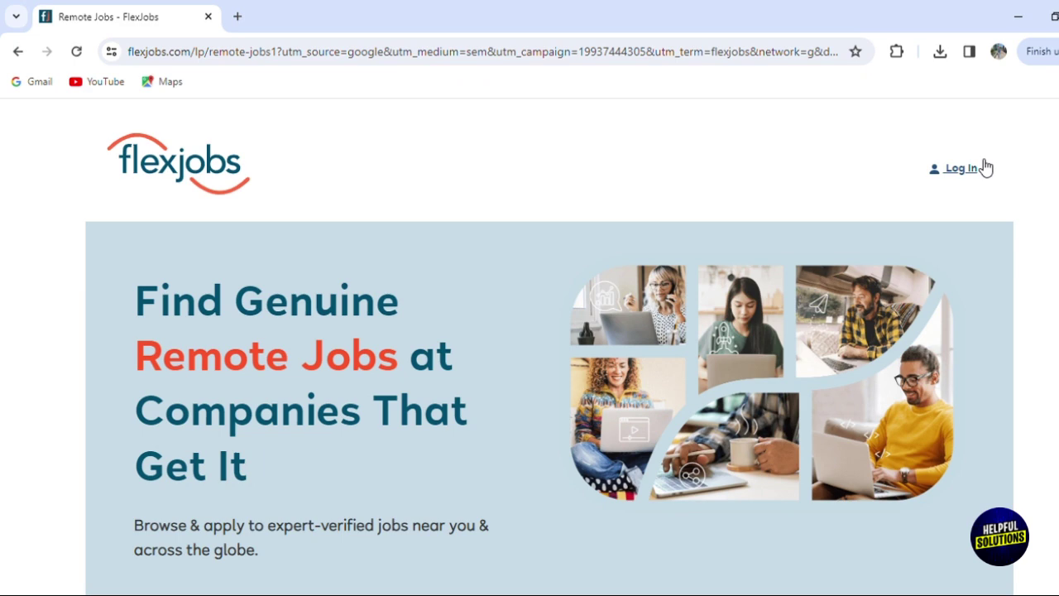
scroll(550, 402, down, 4)
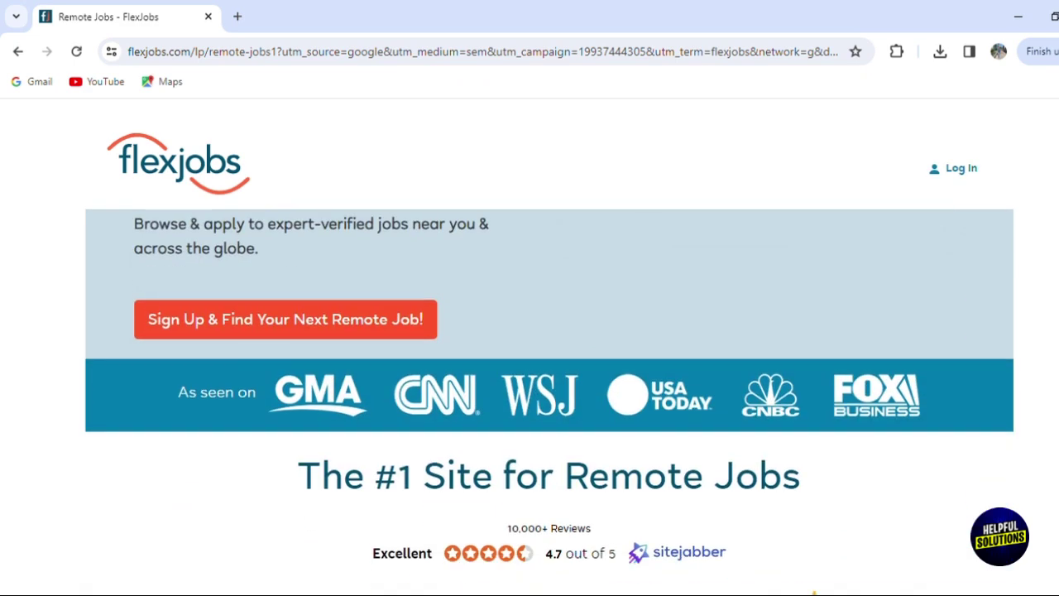
scroll(549, 402, up, 2)
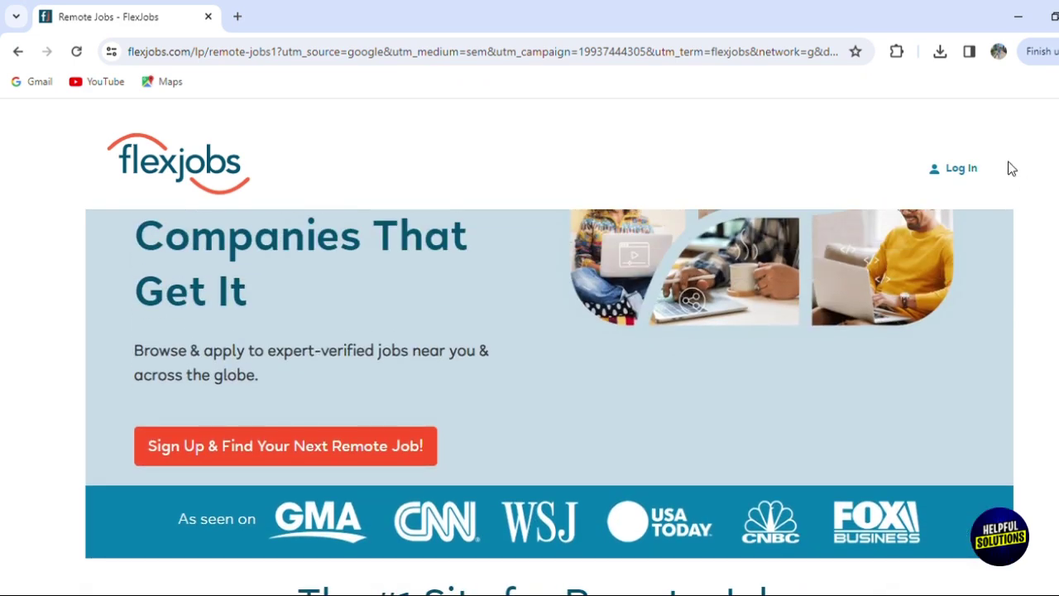
click(270, 464)
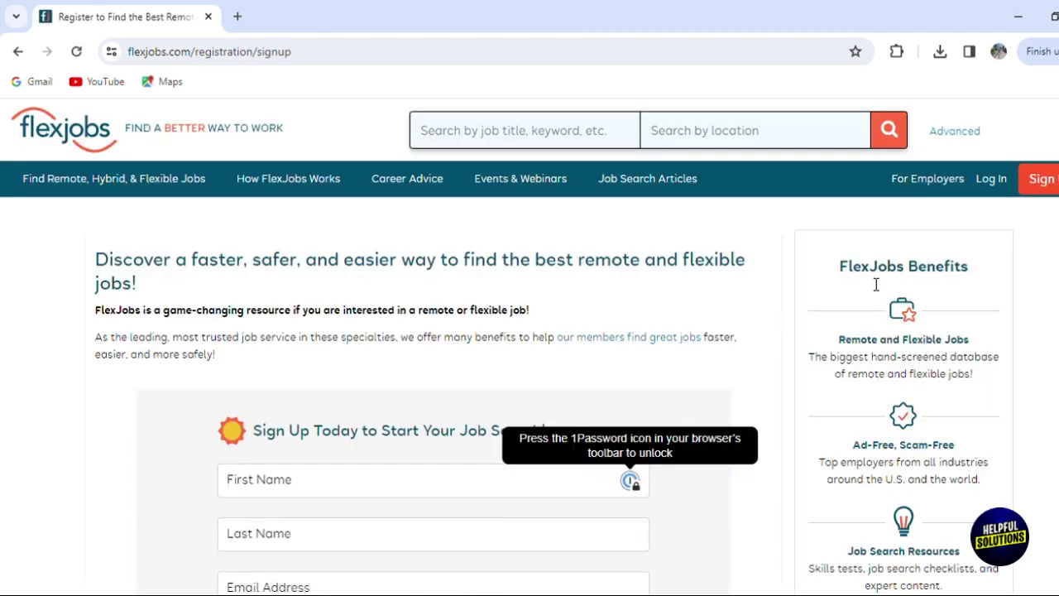
- Fill in the first name, last name and e-mail address, correcting the e-mail domain
scroll(529, 389, down, 5)
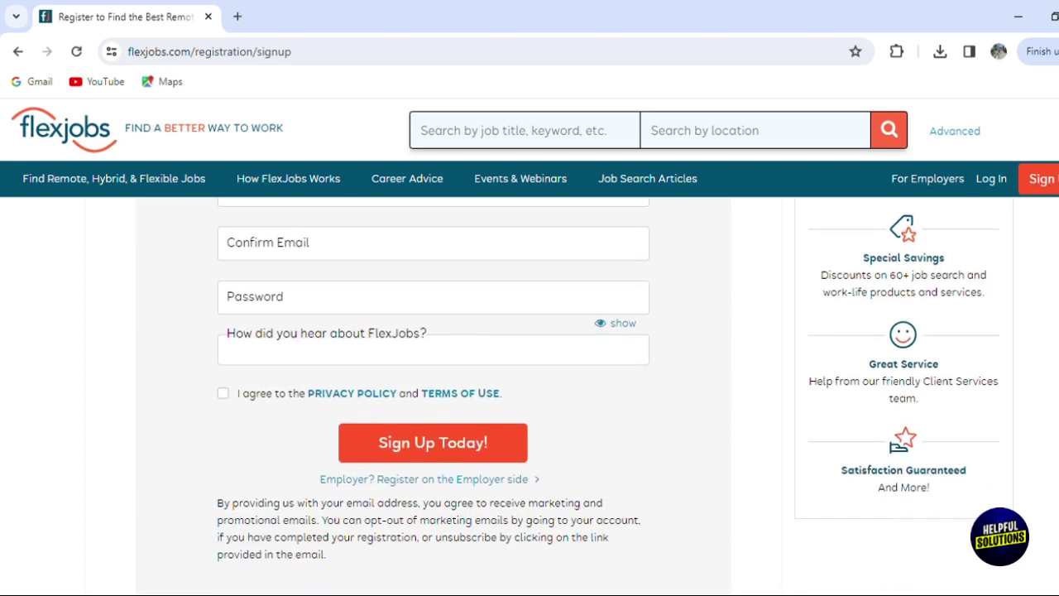
scroll(529, 388, up, 3)
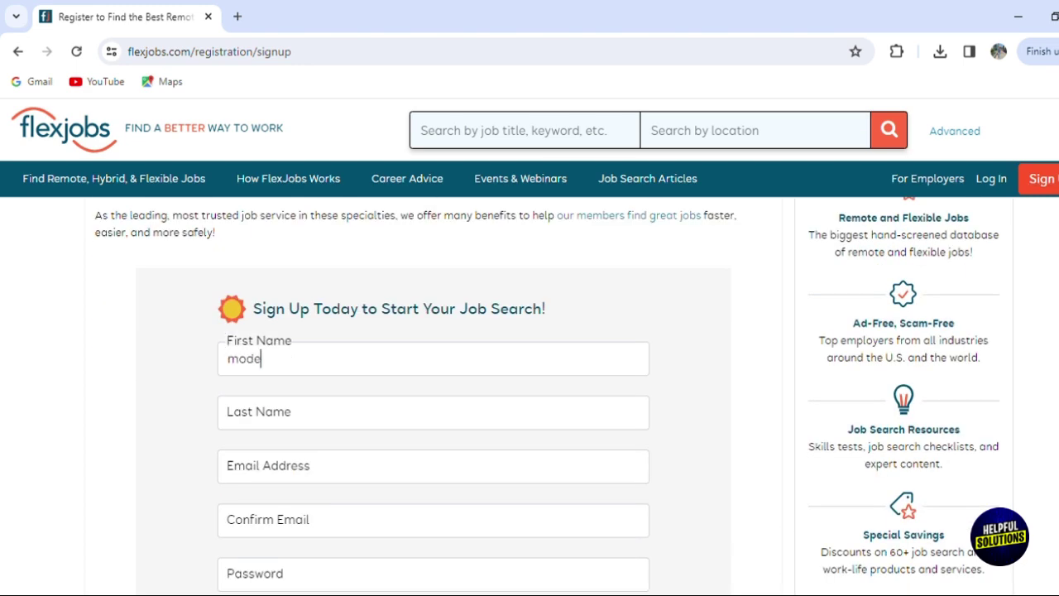
key(Tab)
key(Tab)
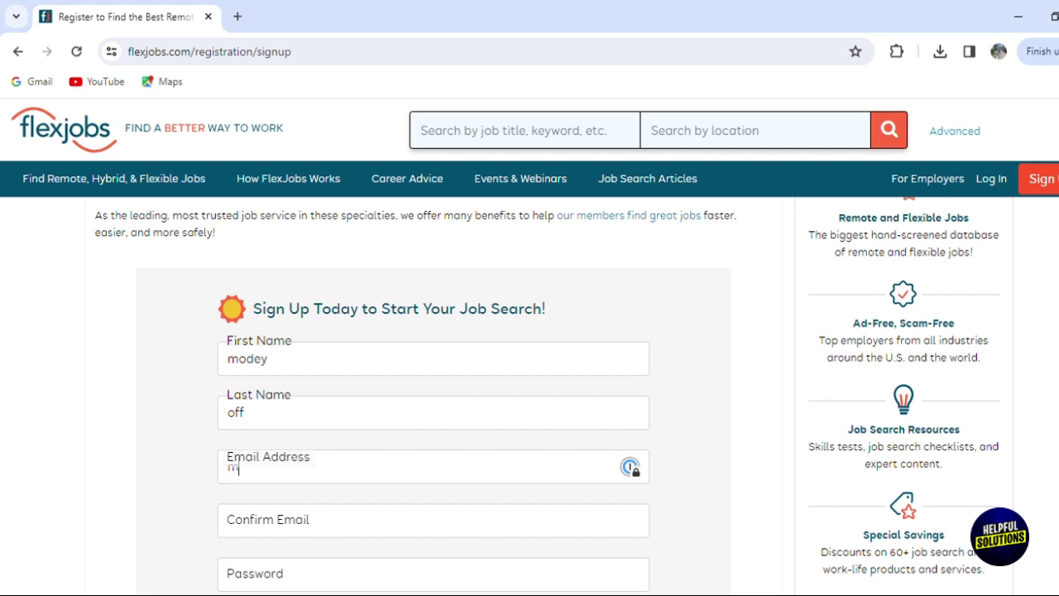
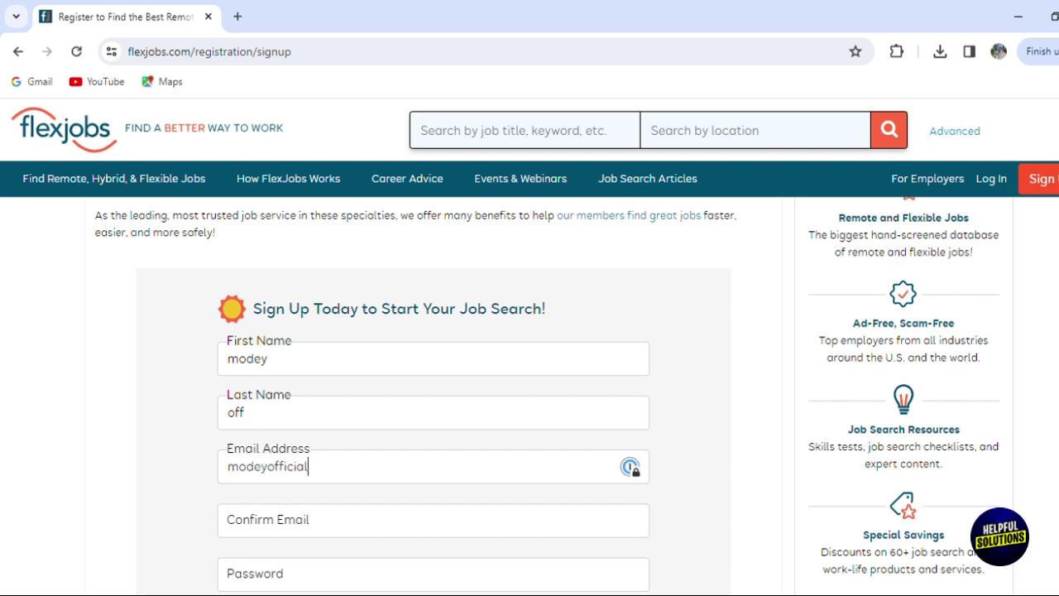
key(Left)
key(Left)
key(Left)
key(Left)
key(Left)
key(Left)
key(Left)
key(Left)
text(g)
- Copy the e-mail into Confirm Email and enter the account password
key(ctrl+a)
key(ctrl+c)
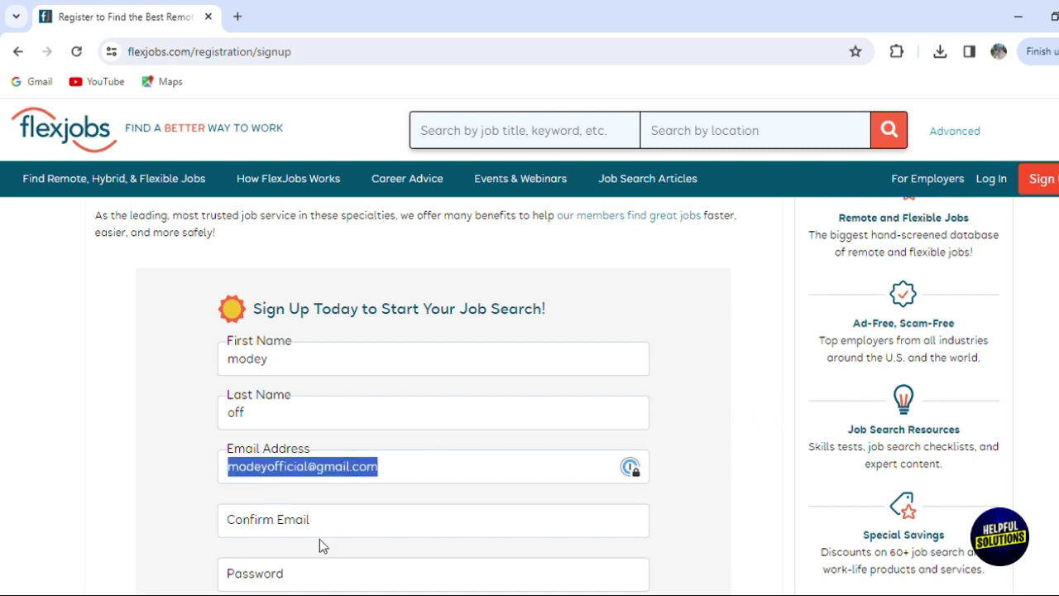
click(324, 537)
key(ctrl+v)
click(287, 574)
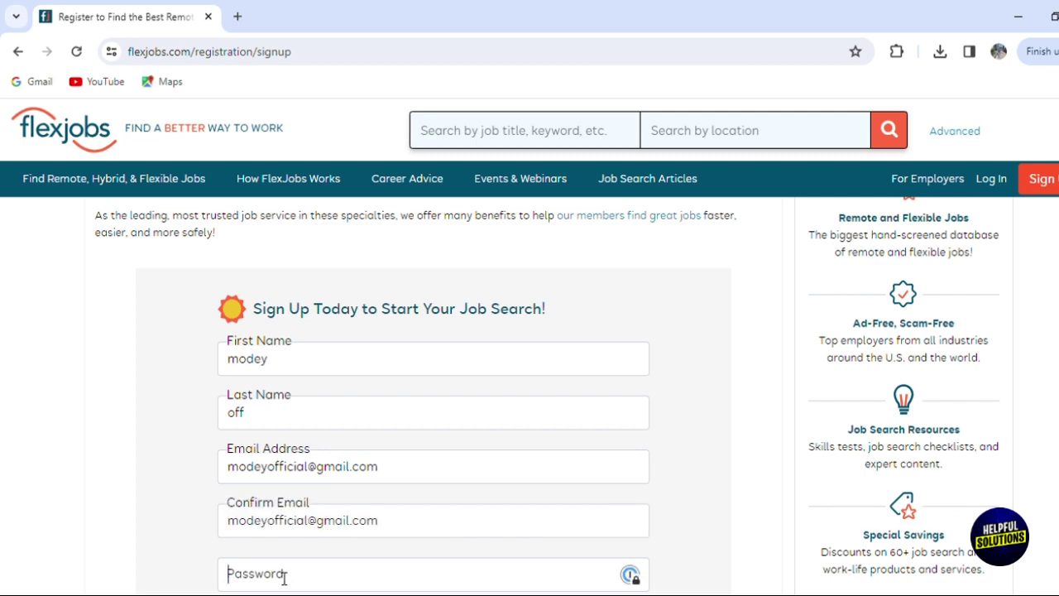
text(•••••••••••••••)
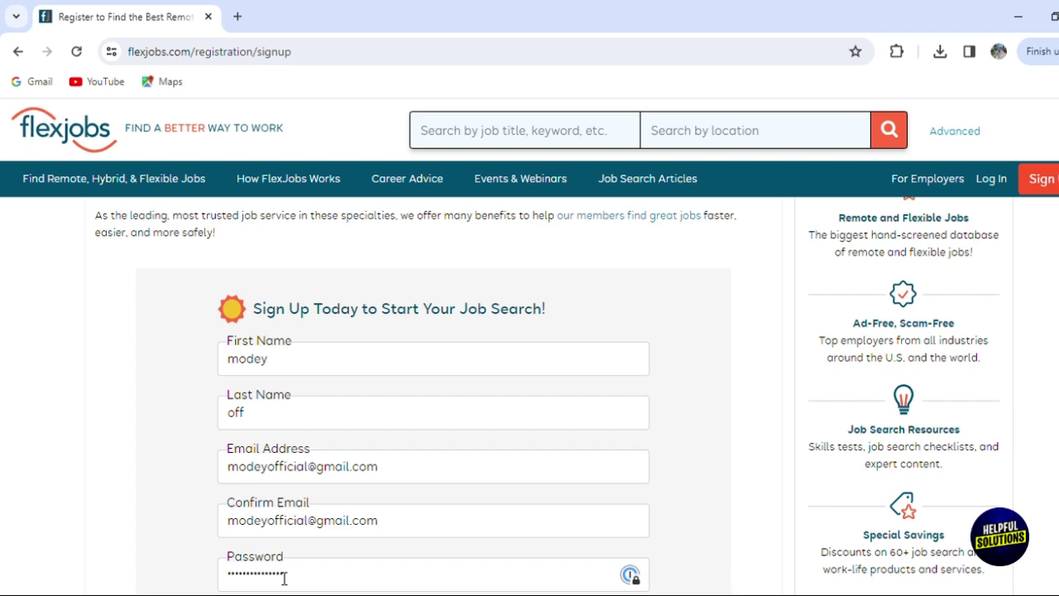
- Choose Facebook as the referral source, agree to the terms and submit the sign-up form
scroll(1035, 289, down, 3)
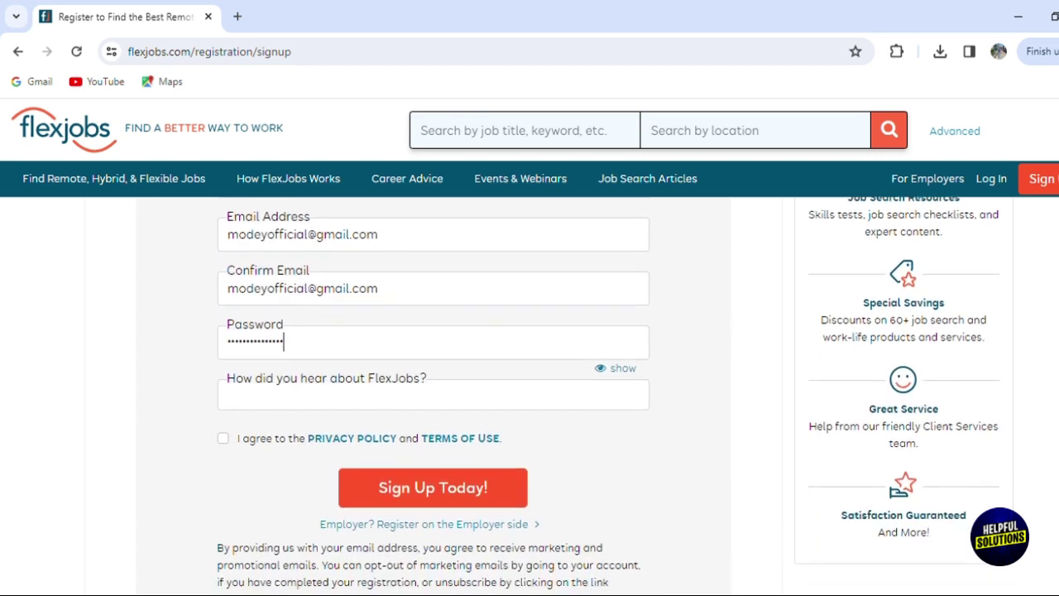
drag(429, 352, 312, 352)
click(281, 362)
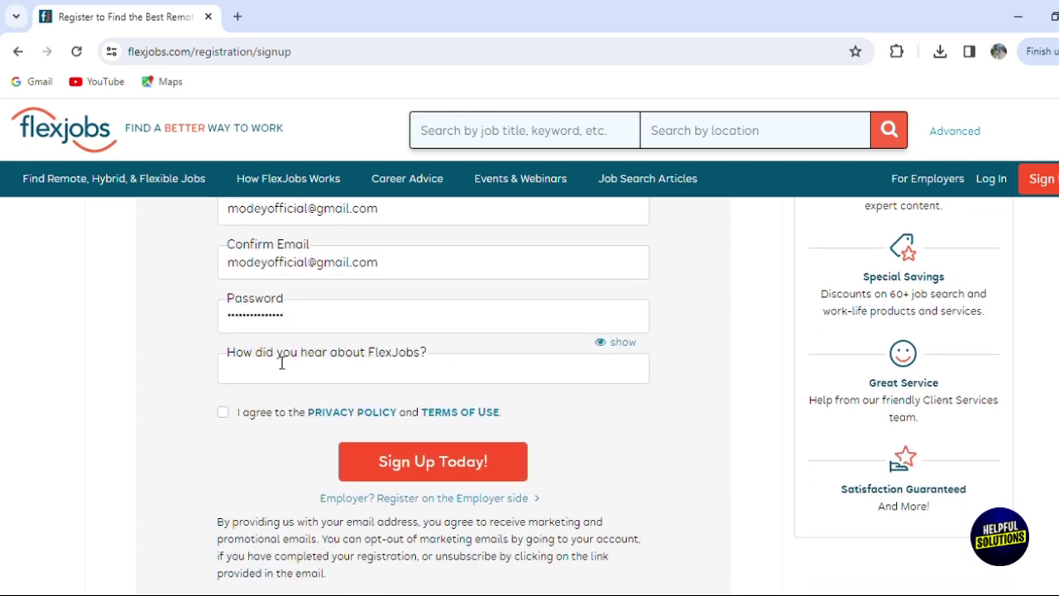
click(274, 373)
text(facebook)
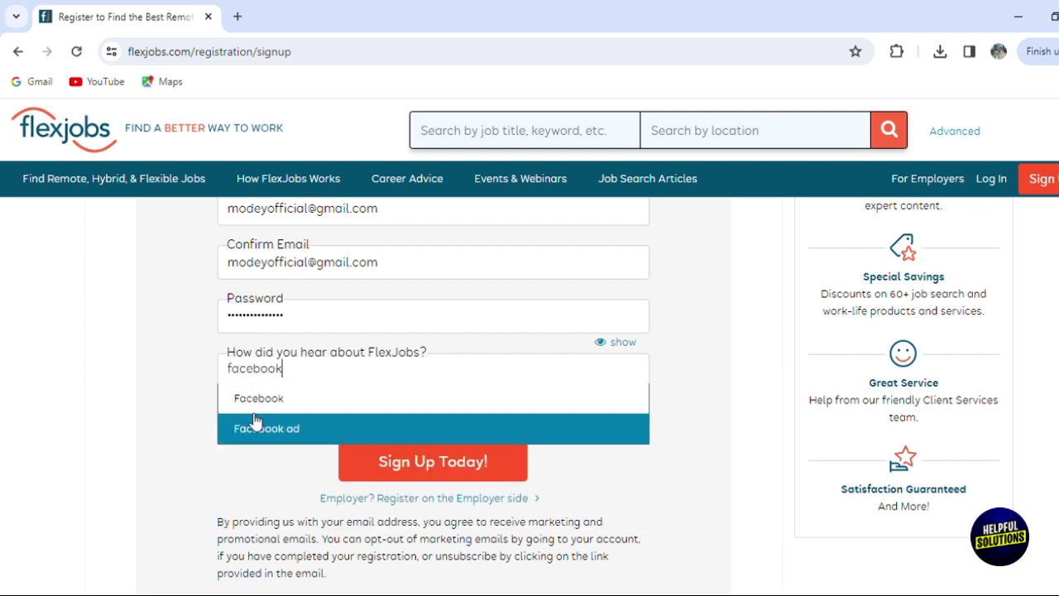
click(252, 400)
click(248, 422)
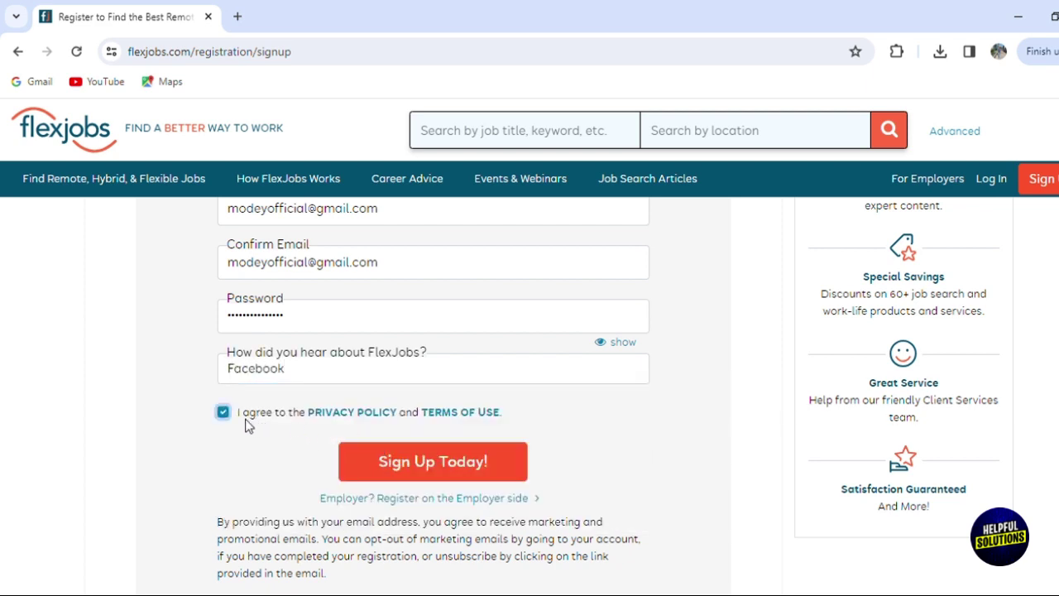
click(436, 477)
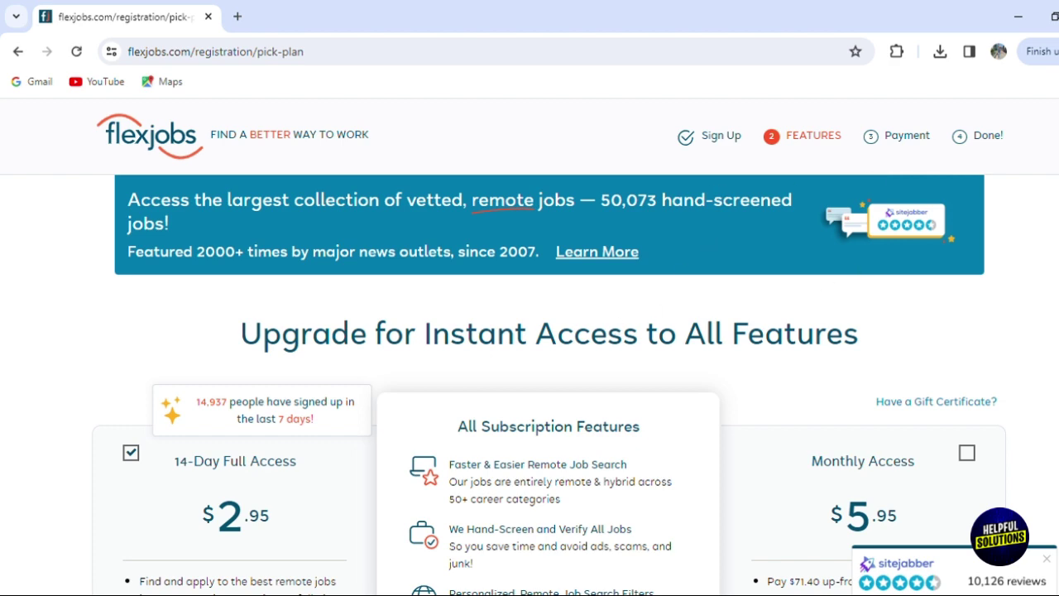
- Continue with the 14-Day Full Access plan and review the $2.95 payment information page
scroll(747, 306, down, 4)
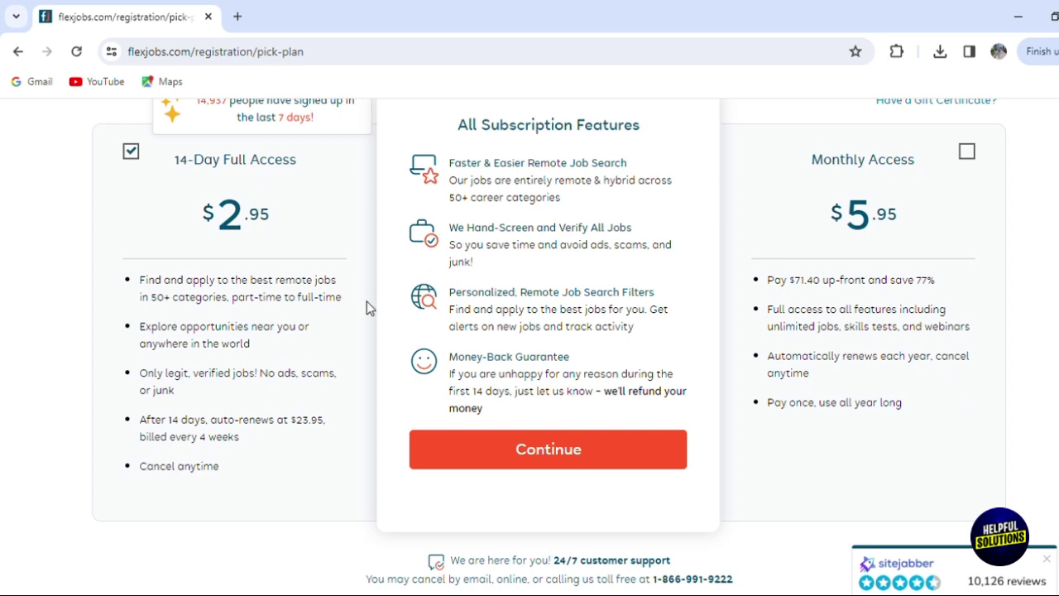
click(667, 468)
scroll(487, 357, down, 2)
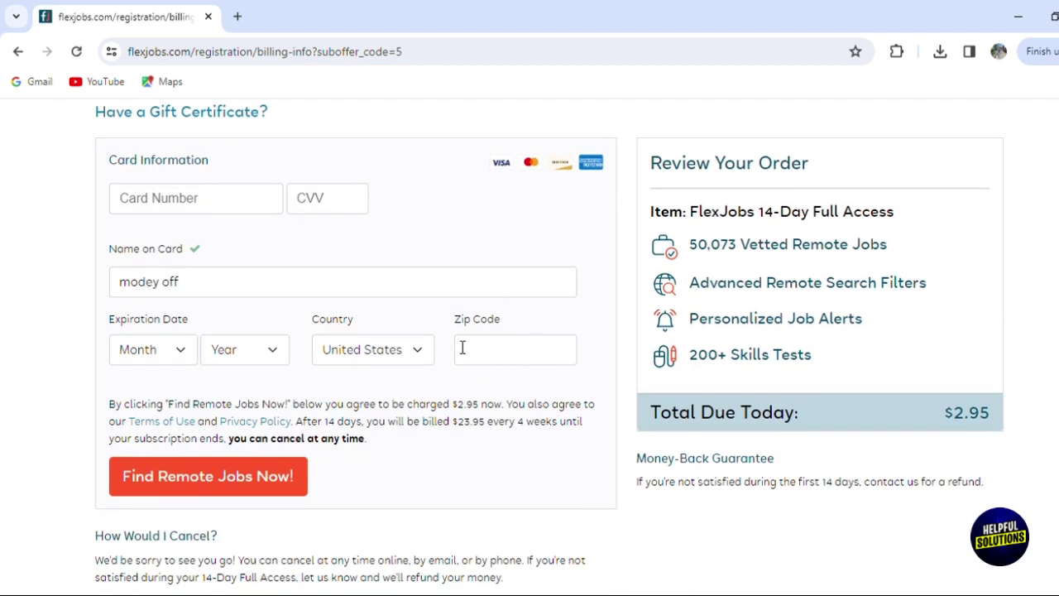
scroll(529, 347, up, 2)
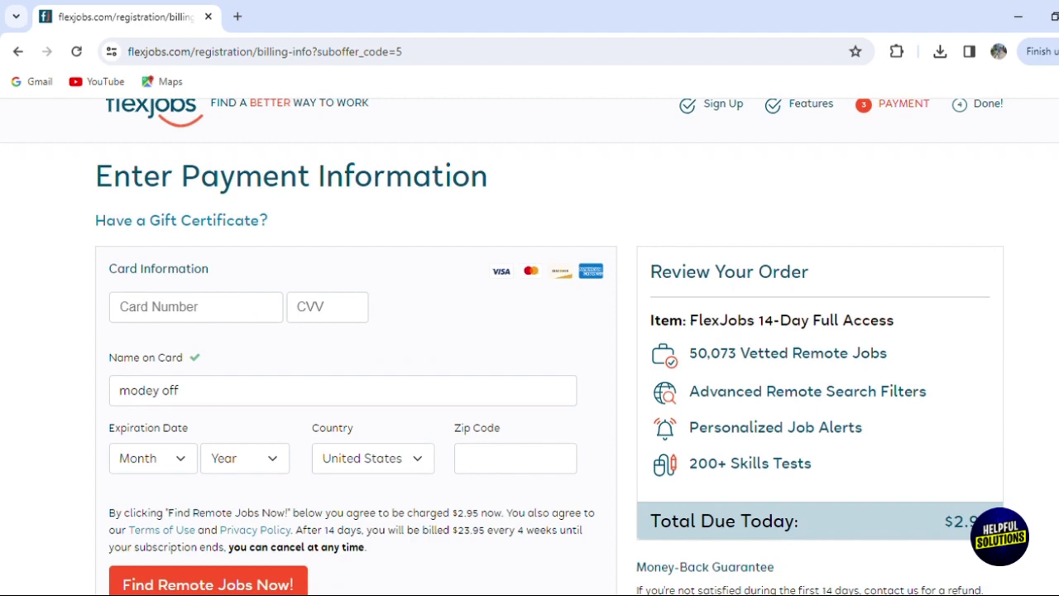
scroll(530, 346, down, 1)
scroll(530, 346, up, 1)
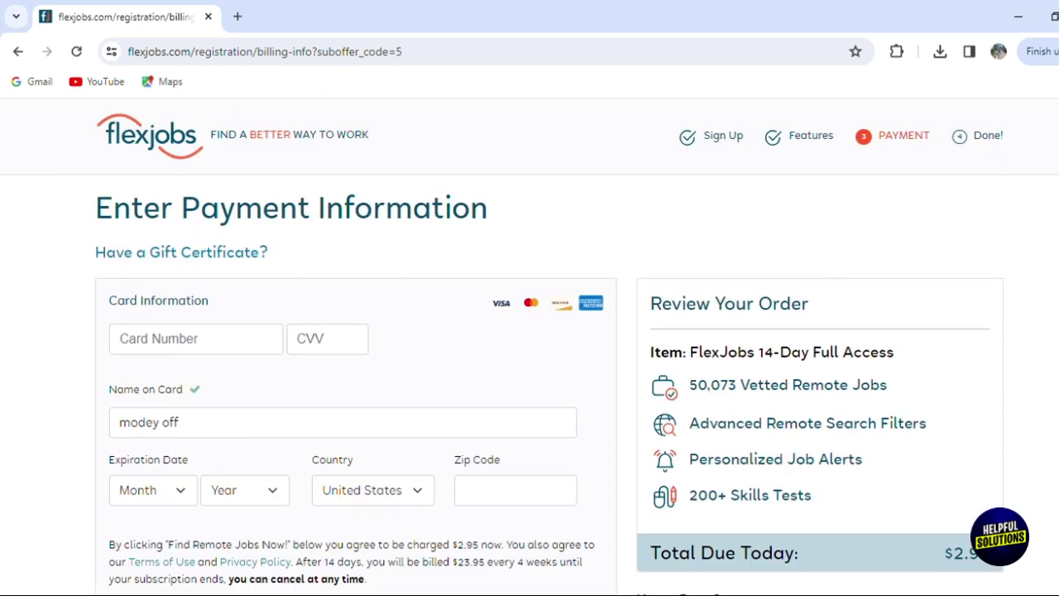
scroll(529, 346, down, 2)
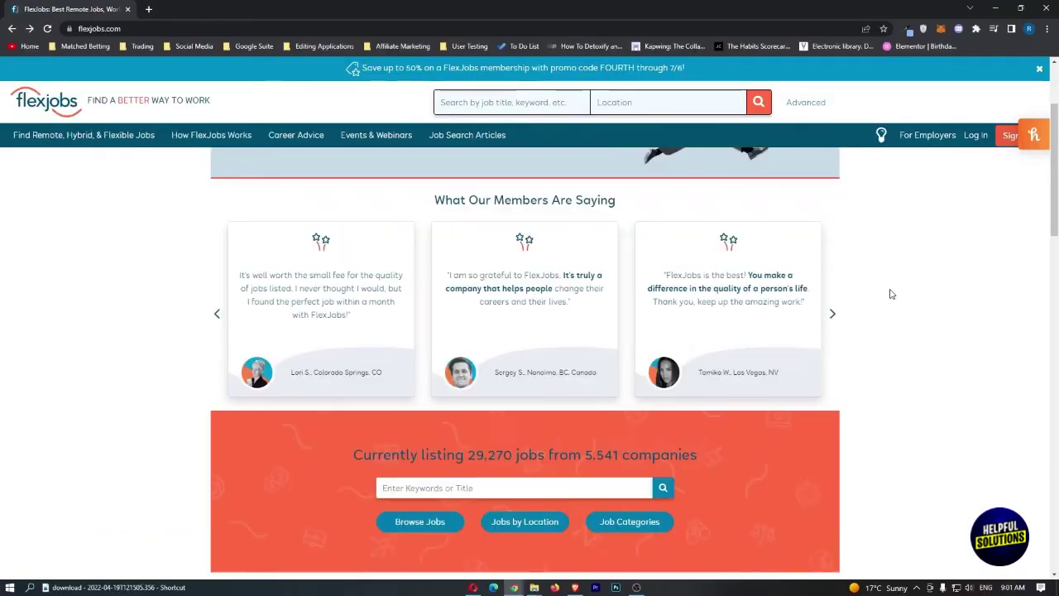
scroll(829, 270, down, 1)
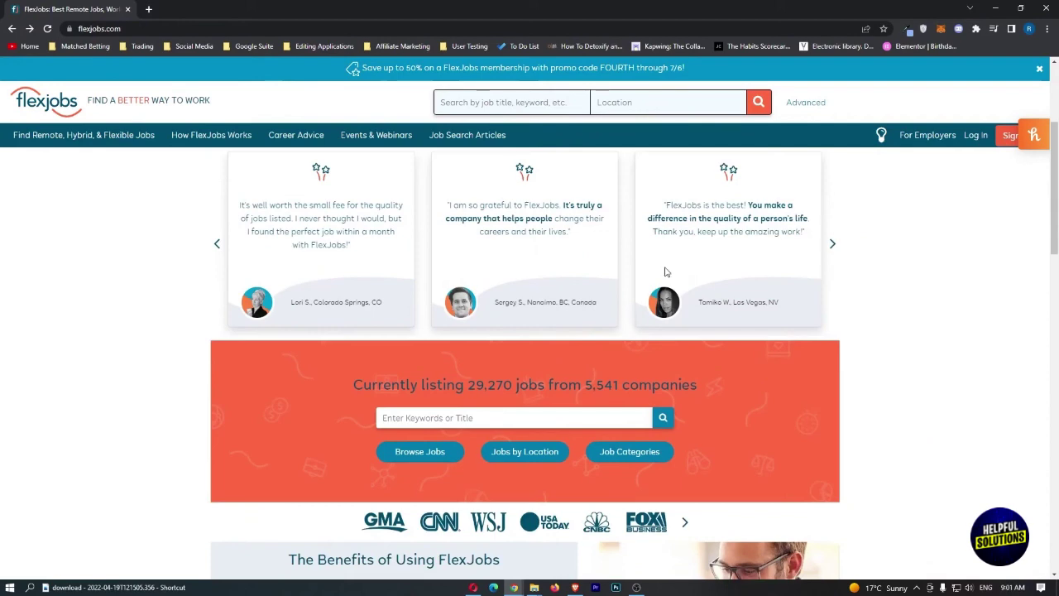
scroll(664, 269, down, 1)
scroll(665, 269, down, 1)
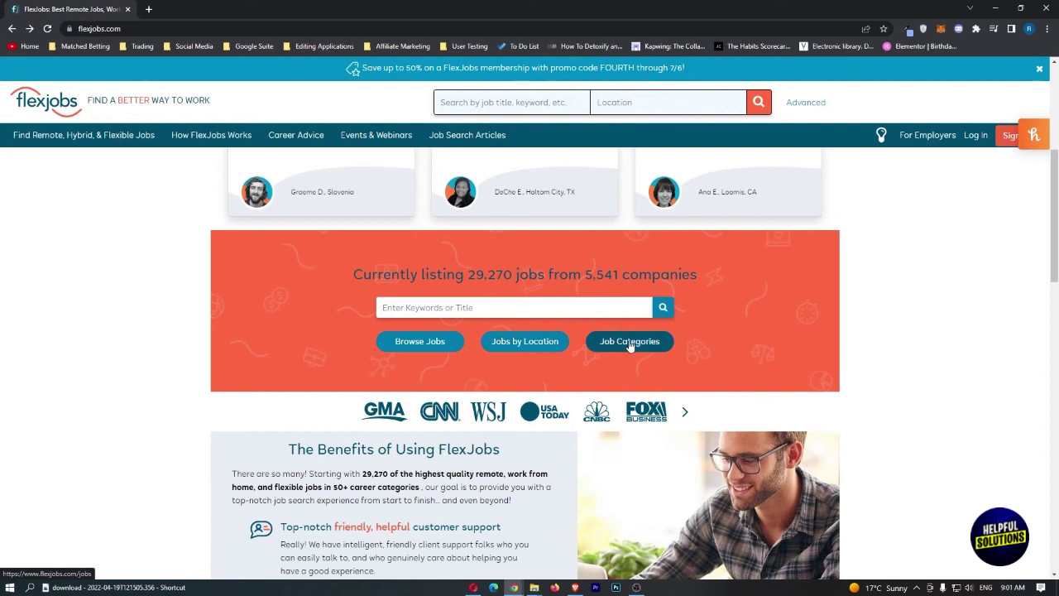
- Browse all jobs, previewing Corporate Counsel, Infrastructure Engineer and Coordinator, Complaint Appeals, then reload the list
click(422, 343)
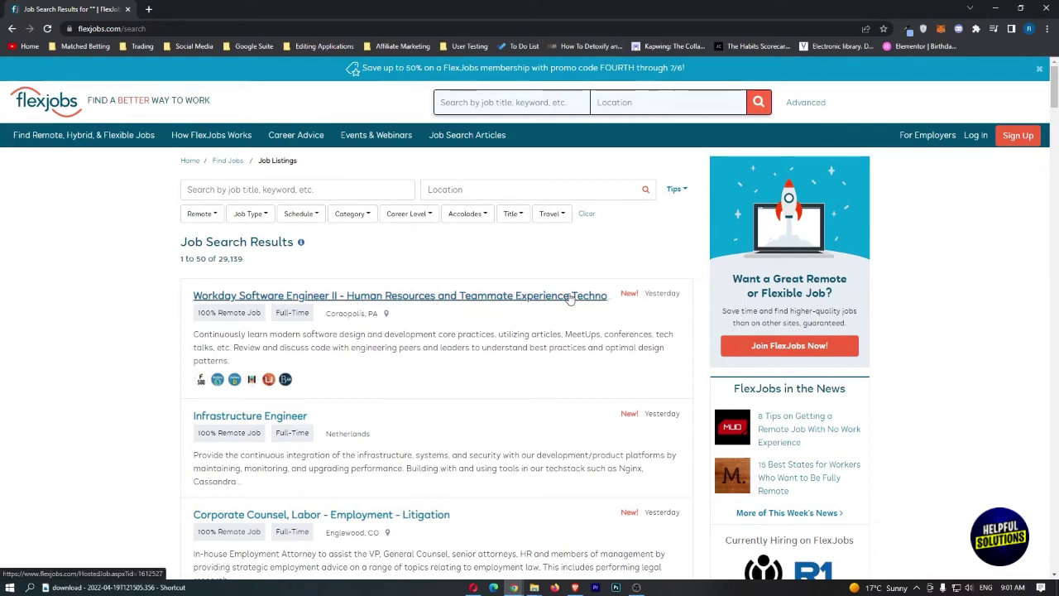
scroll(569, 298, down, 1)
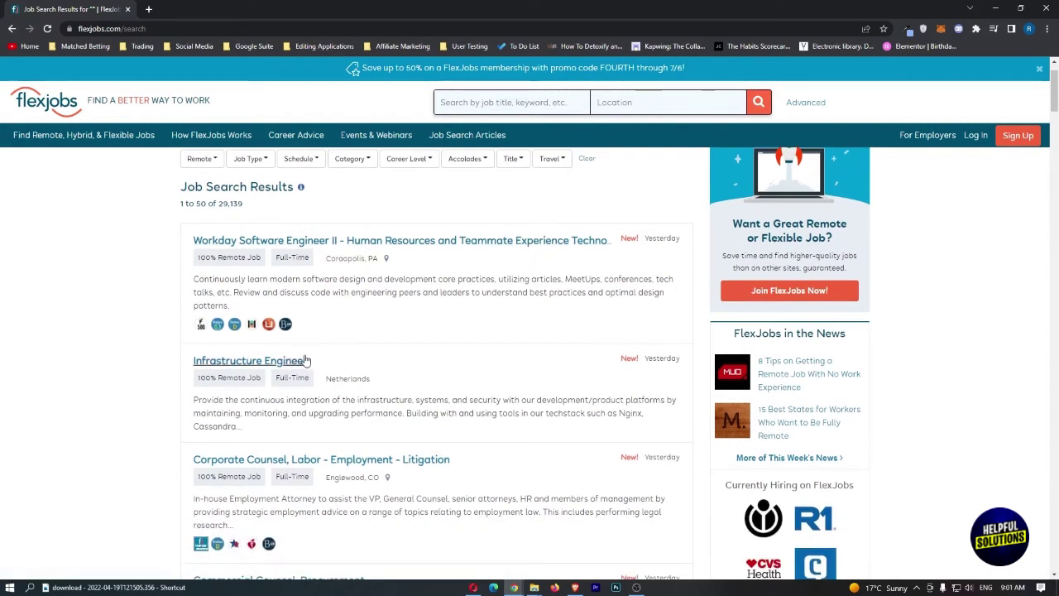
scroll(305, 360, down, 2)
drag(186, 349, 445, 354)
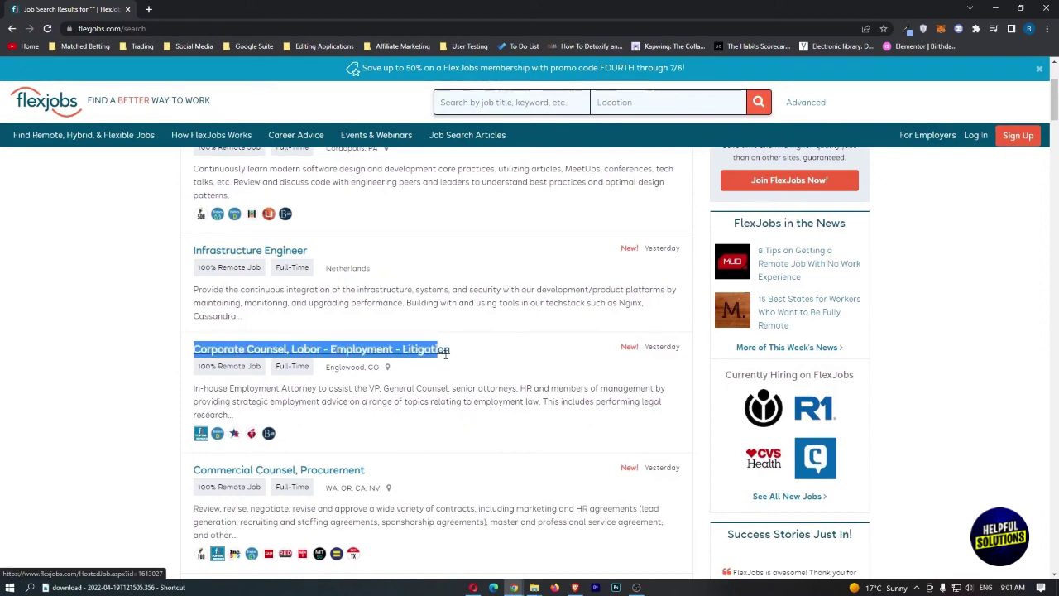
click(466, 357)
click(248, 250)
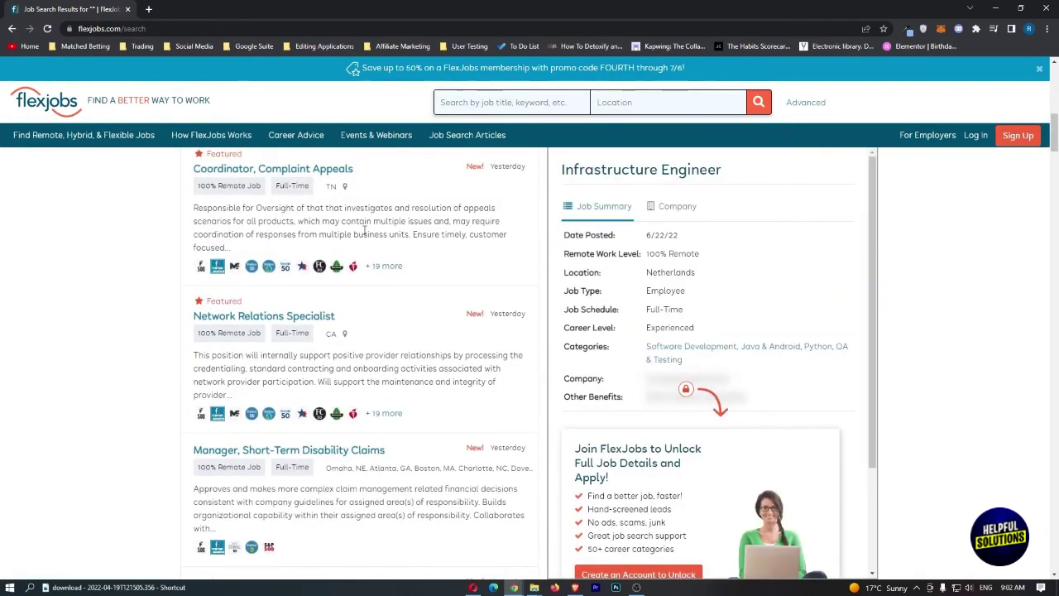
click(365, 232)
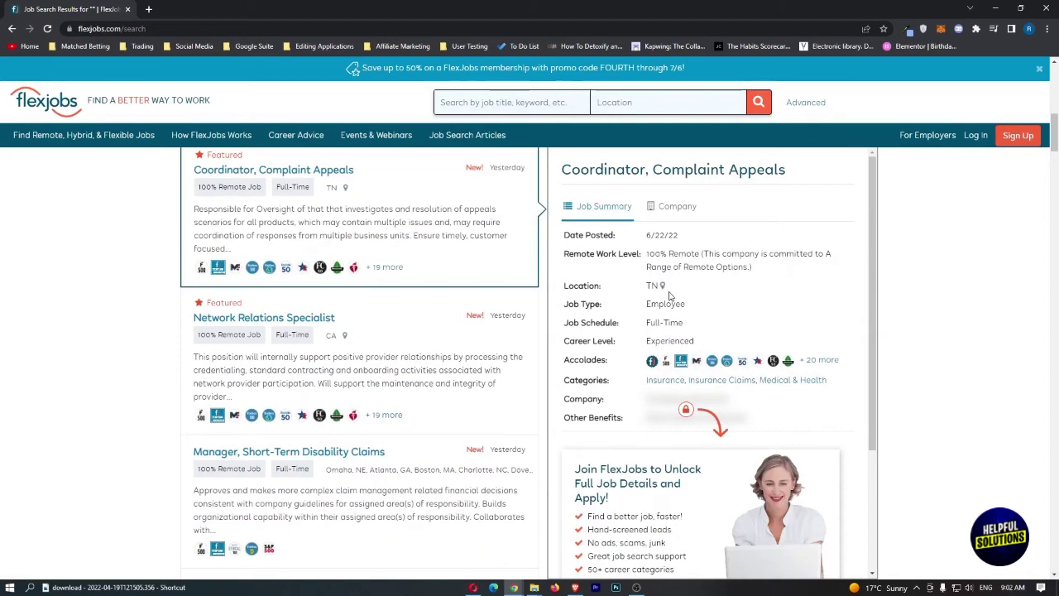
click(663, 289)
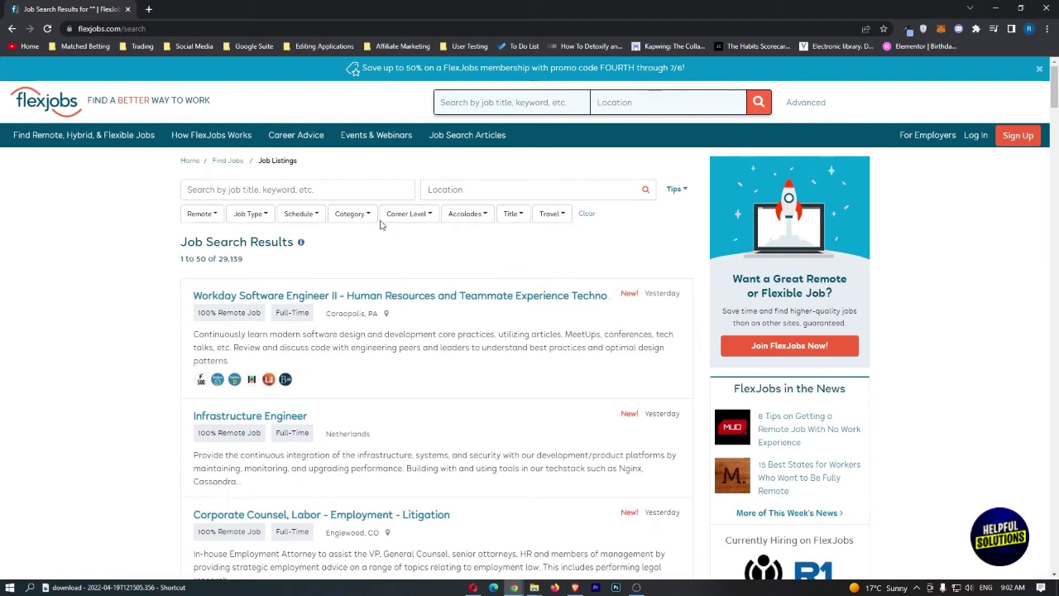
- Inspect the Remote, Job Type, Schedule, Category, Career Level, Accolades, Job Title and Travel filter options
click(203, 213)
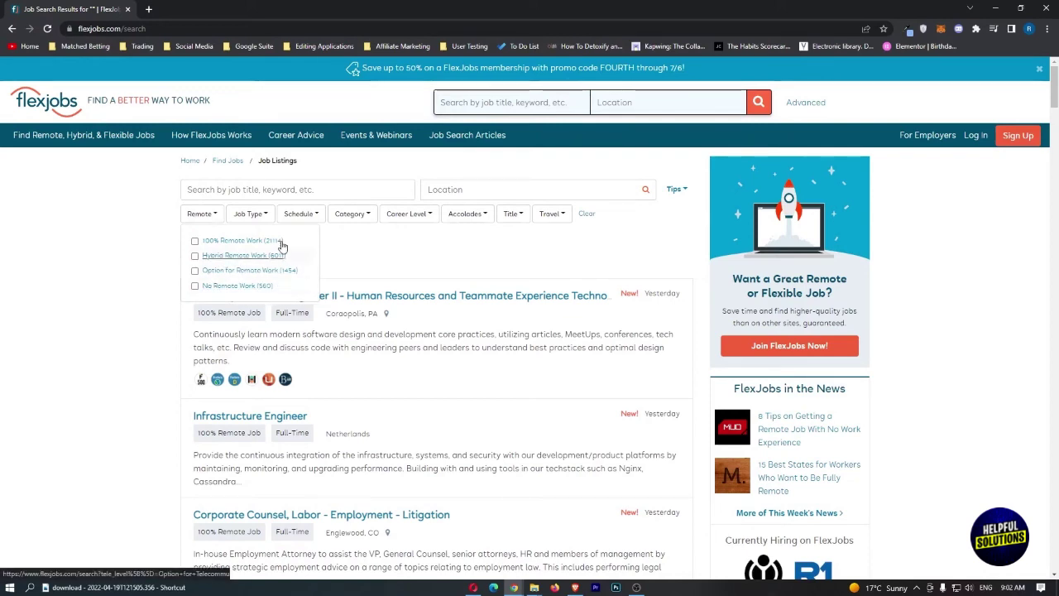
click(262, 215)
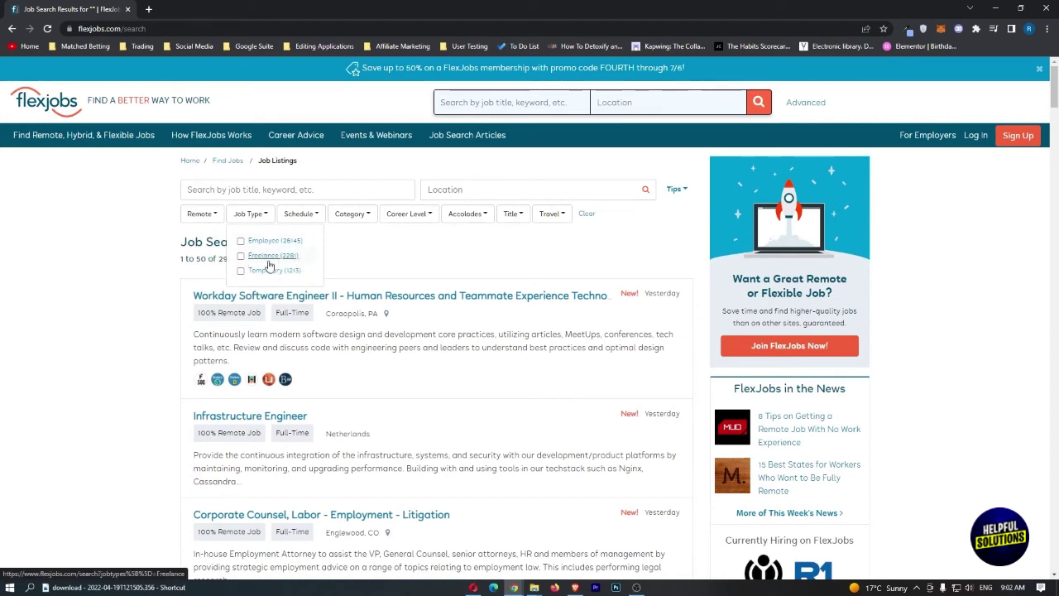
click(289, 214)
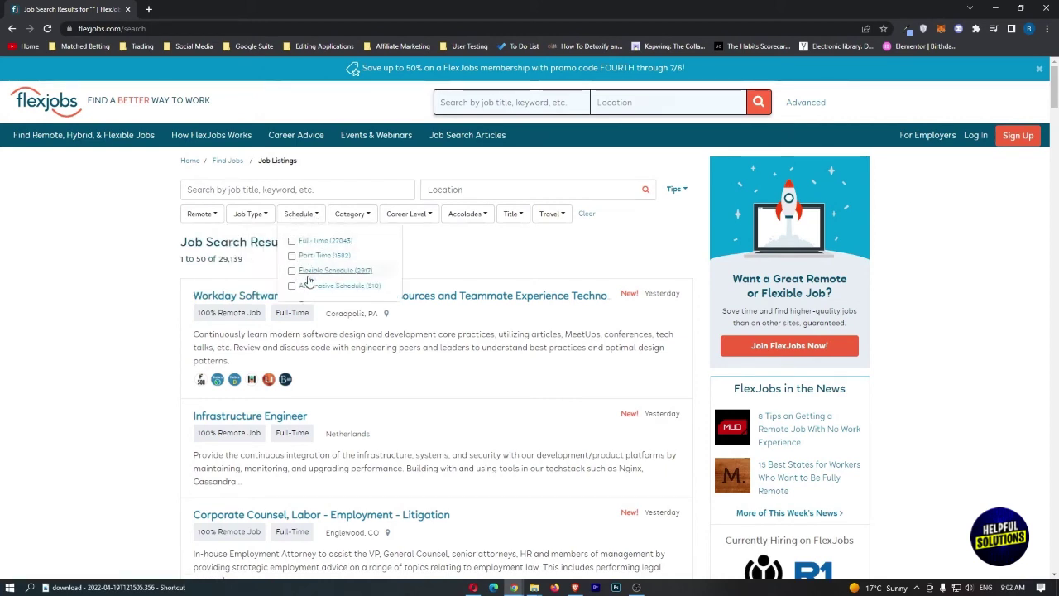
click(339, 214)
scroll(397, 284, down, 10)
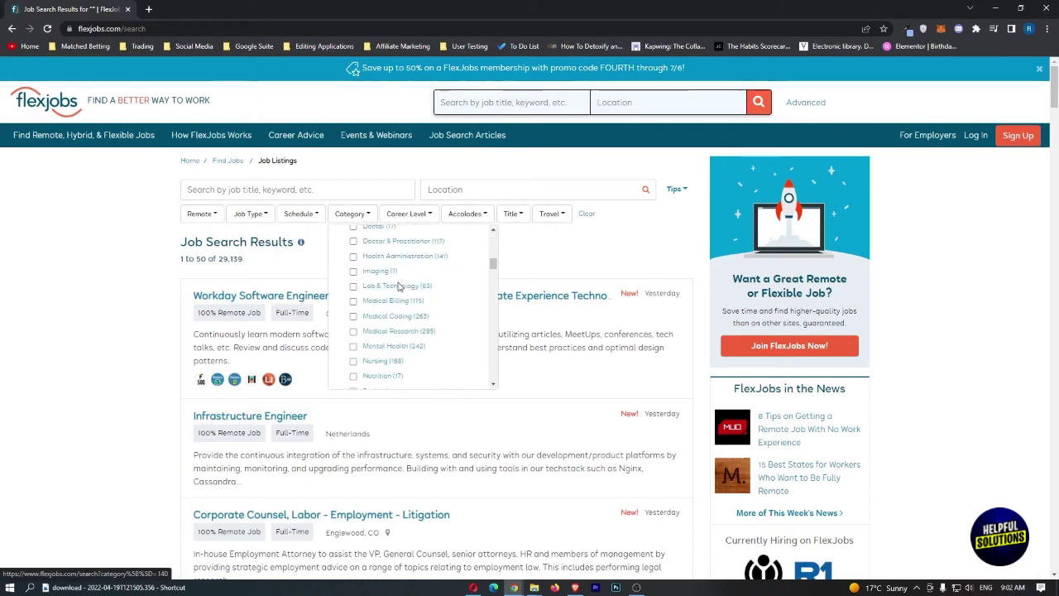
scroll(397, 284, up, 10)
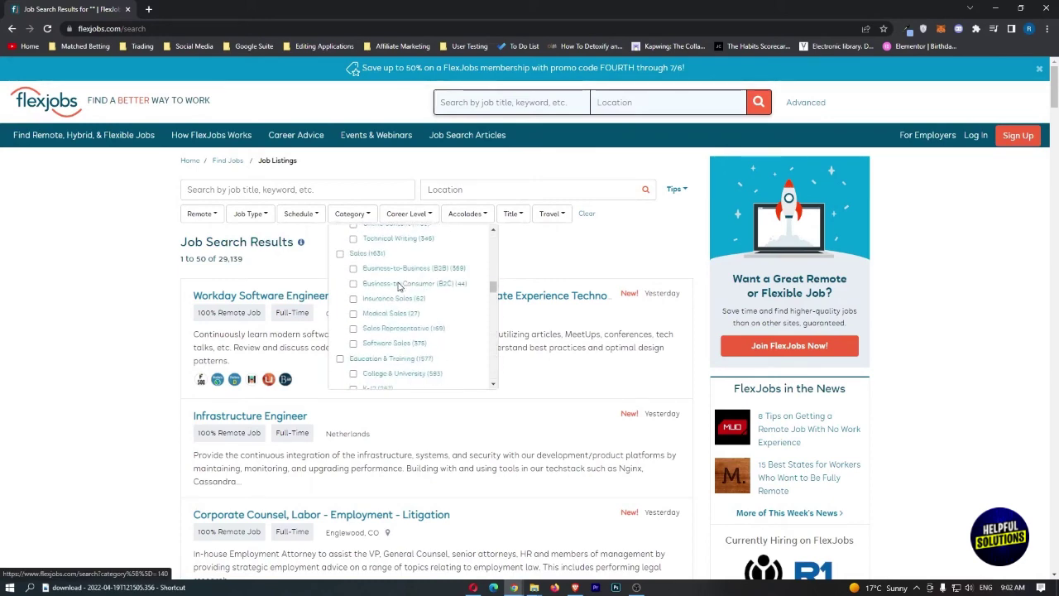
click(418, 214)
click(468, 214)
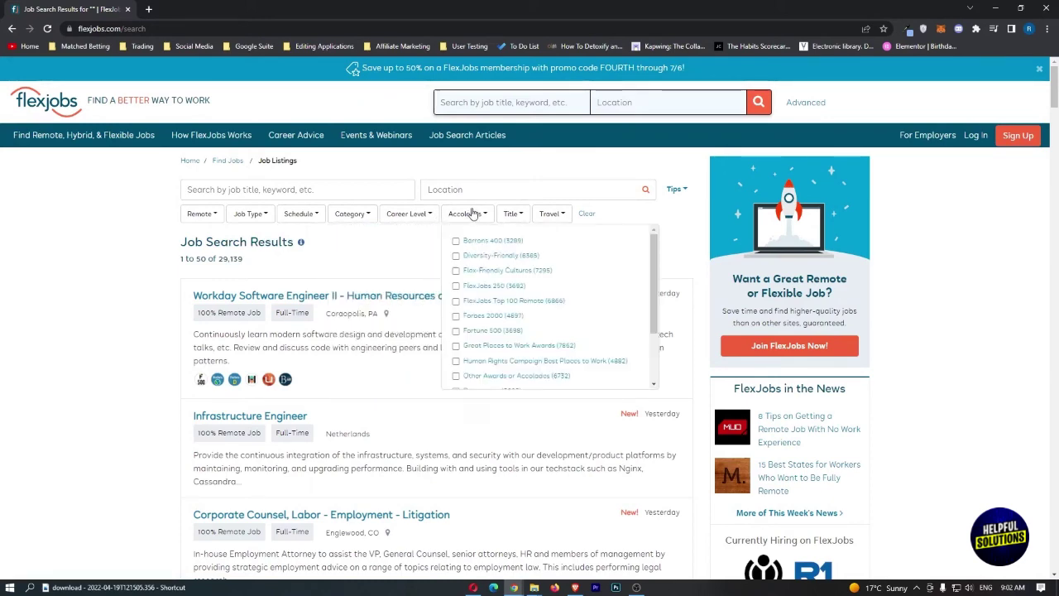
click(510, 214)
click(559, 214)
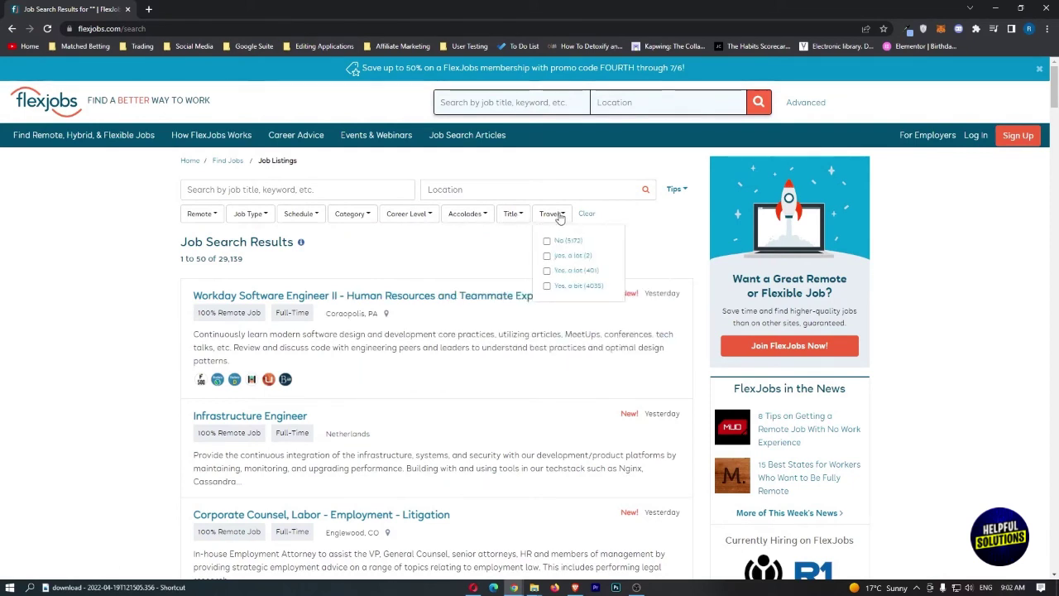
- Recheck the Remote, Job Type and Schedule filter dropdowns
click(206, 215)
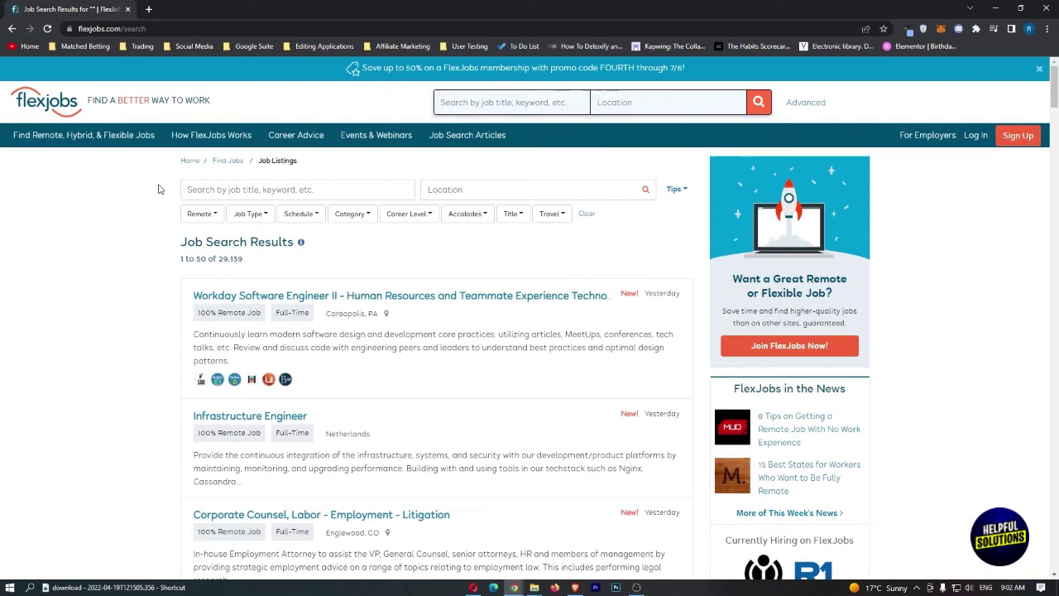
click(207, 219)
click(268, 222)
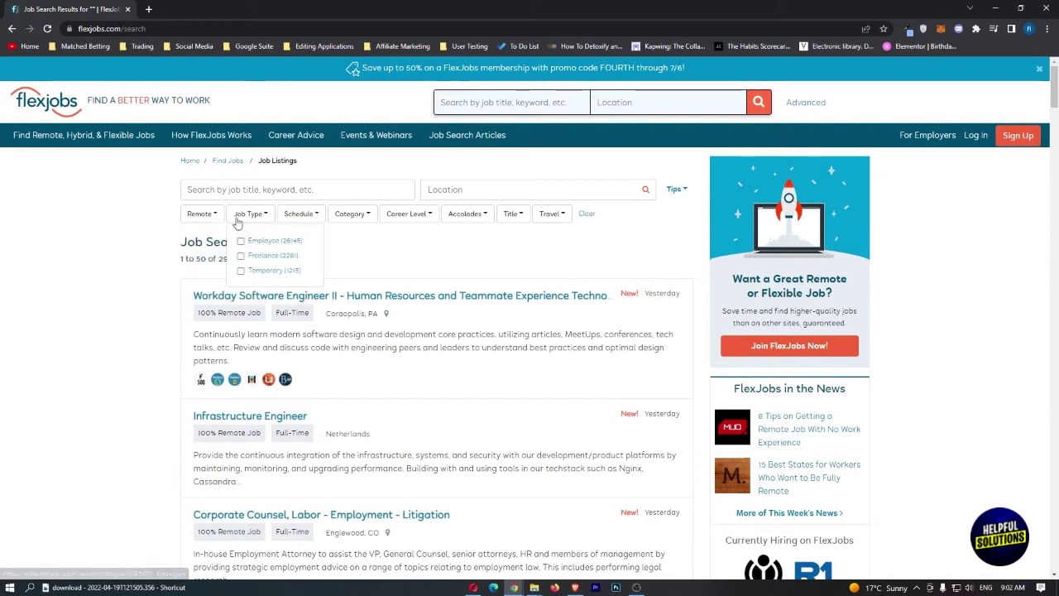
click(248, 219)
click(306, 220)
click(319, 220)
- Filter results to the Online Marketing category and Entry-Level career level
click(357, 218)
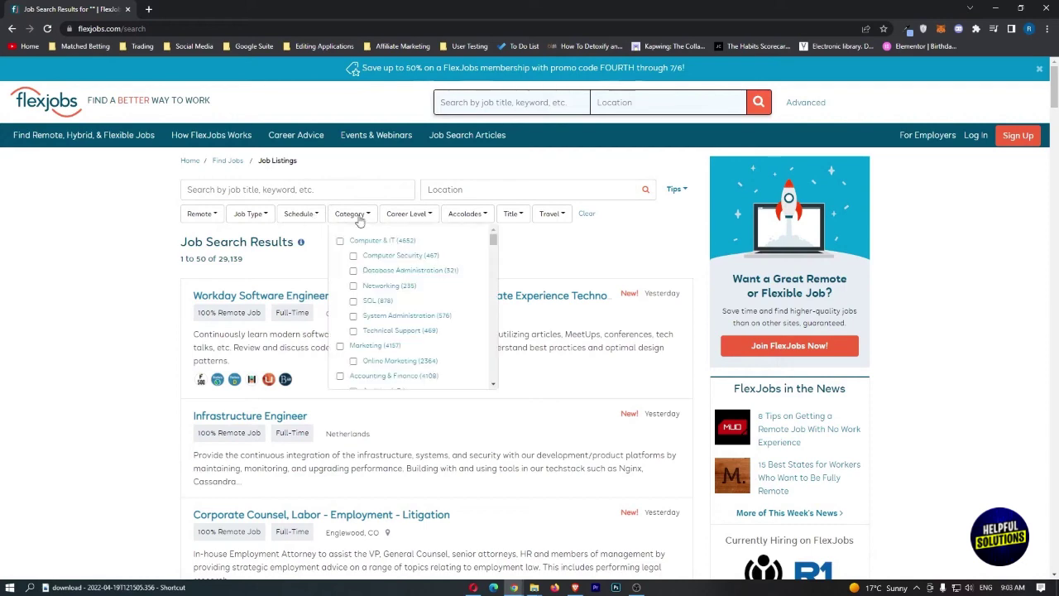
scroll(374, 245, down, 1)
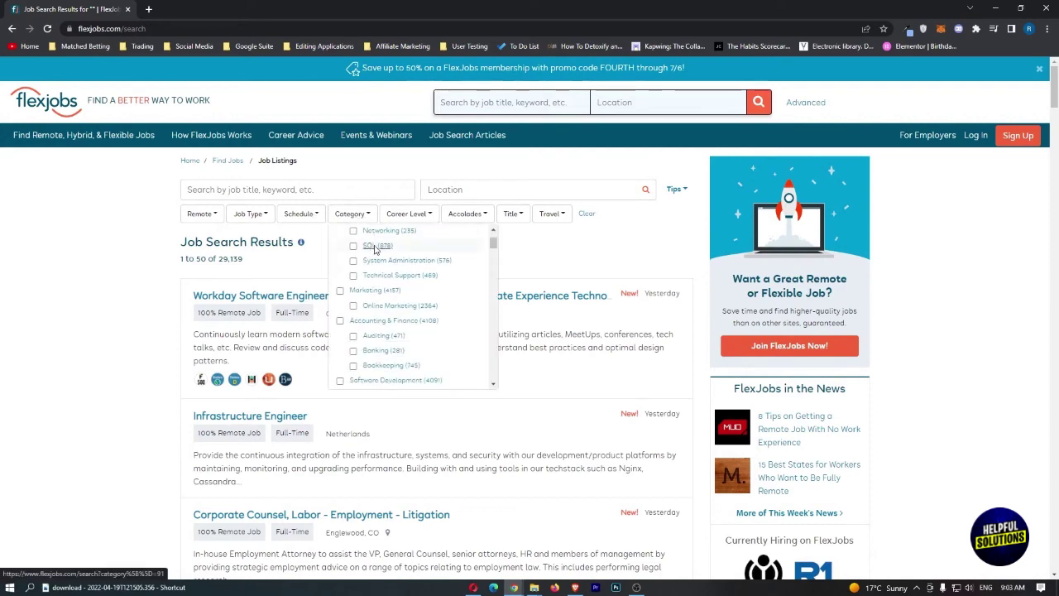
click(411, 307)
click(408, 215)
click(395, 241)
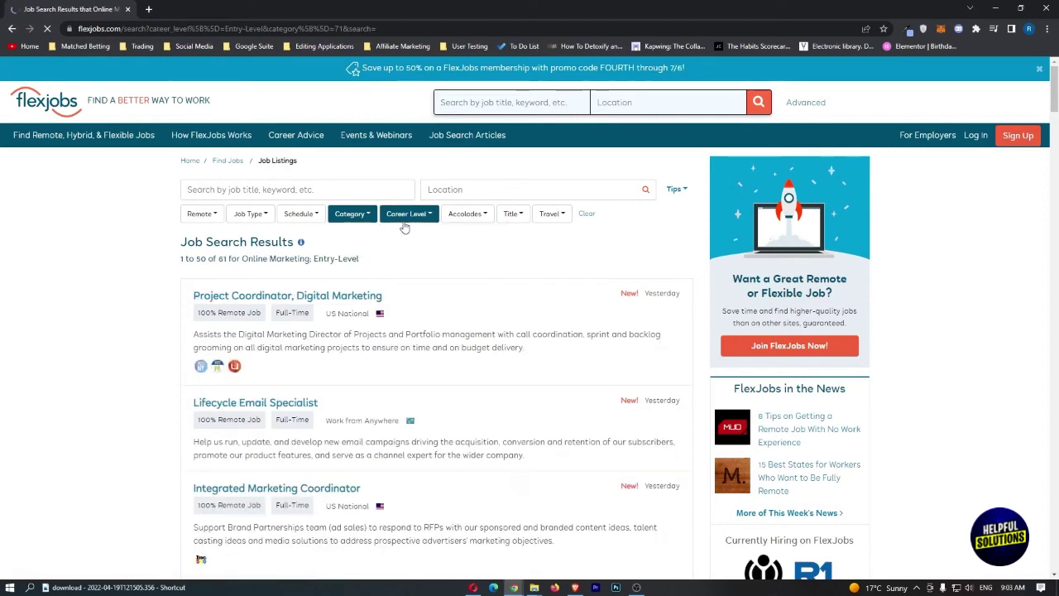
- Scroll the entry-level marketing results and open the 'Client Account Manager - Digital Marketing' listing
click(407, 220)
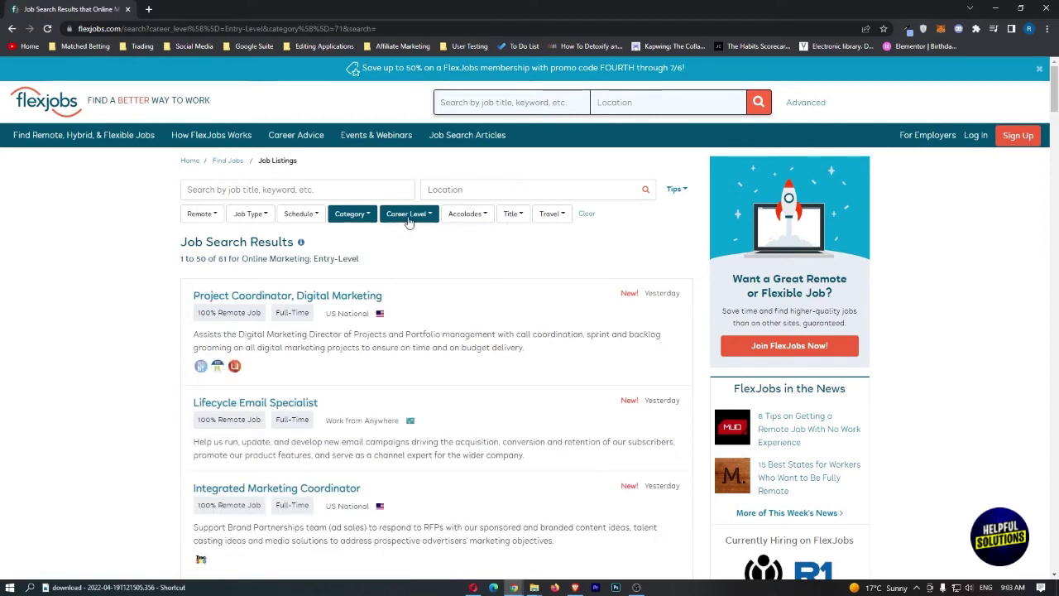
click(409, 220)
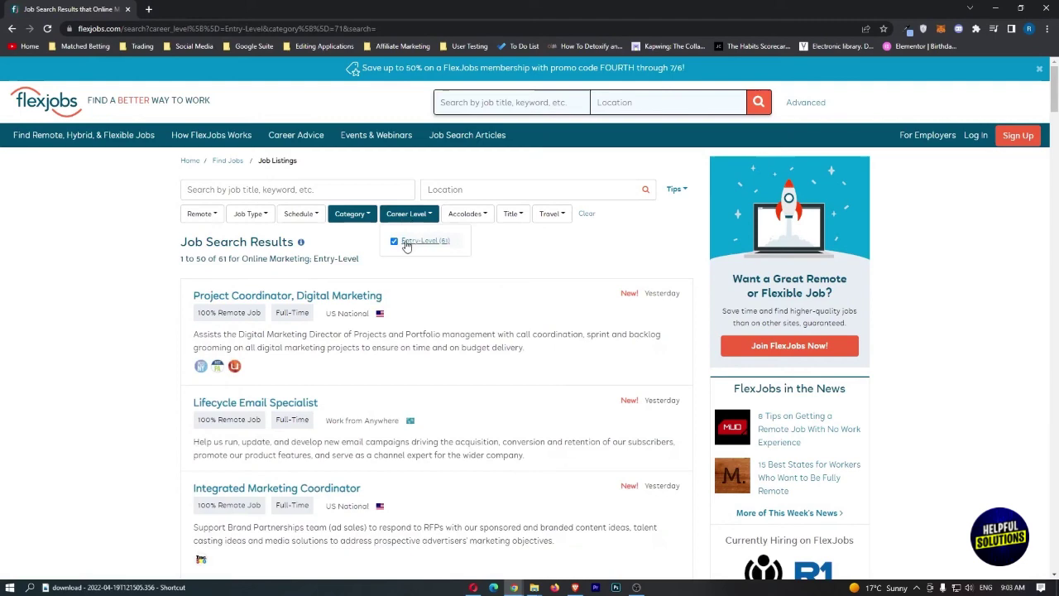
click(507, 240)
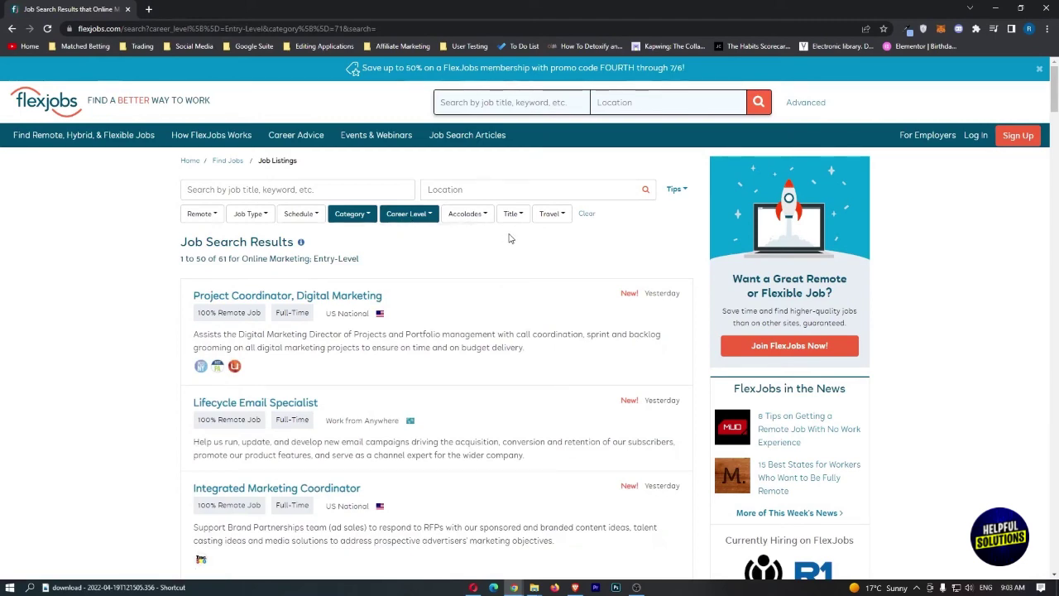
scroll(509, 238, down, 1)
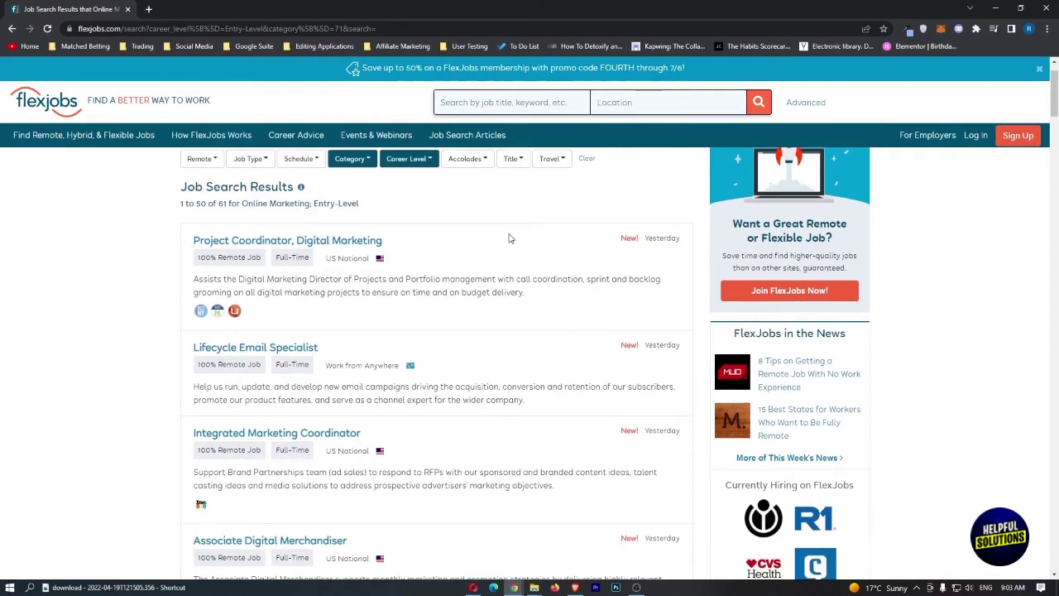
scroll(509, 238, down, 5)
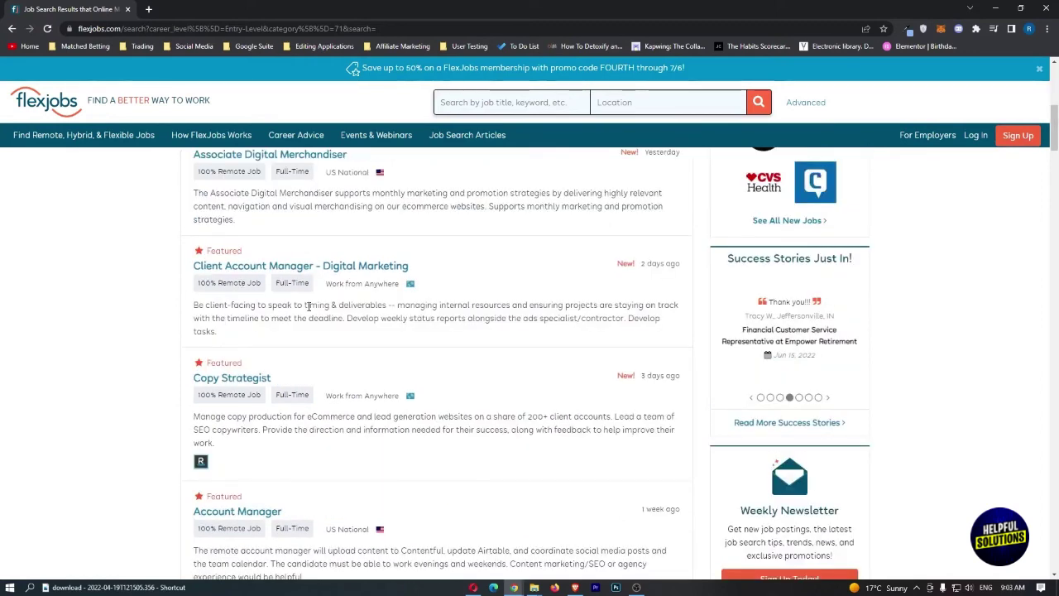
click(263, 266)
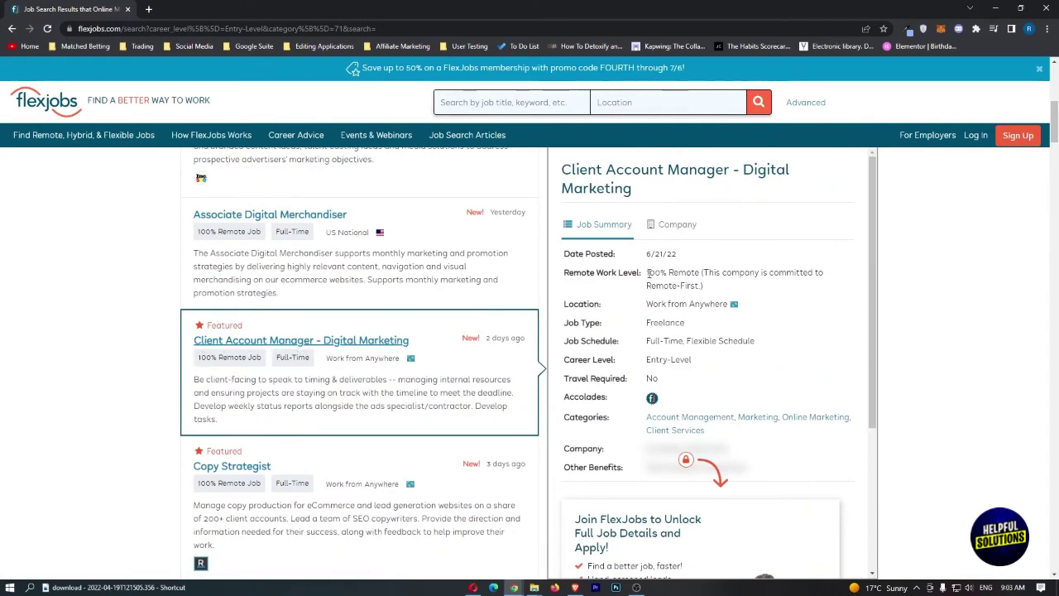
drag(650, 273, 646, 273)
click(721, 289)
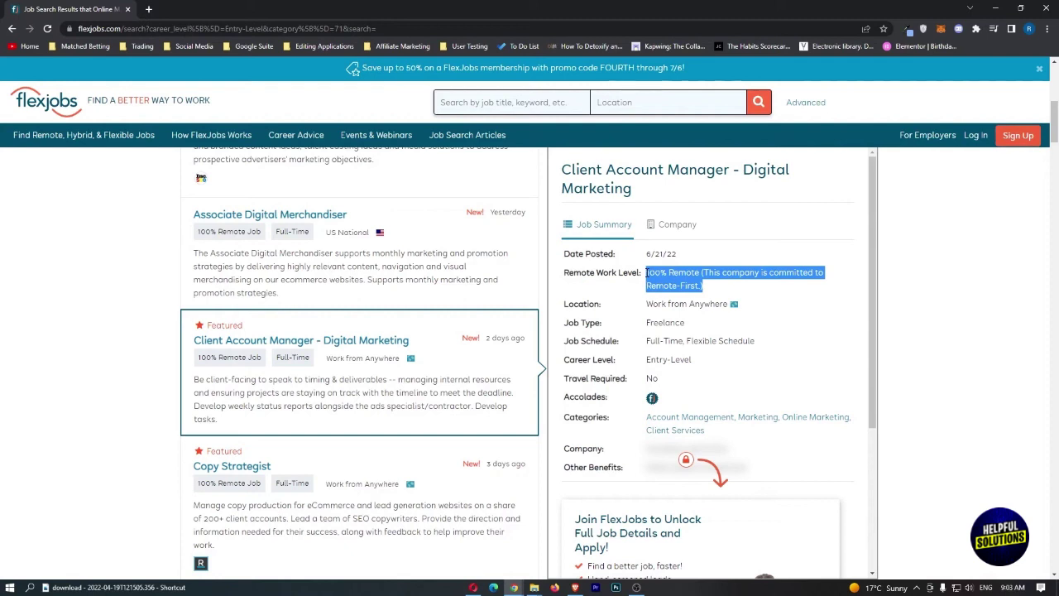
drag(646, 324, 806, 347)
click(767, 345)
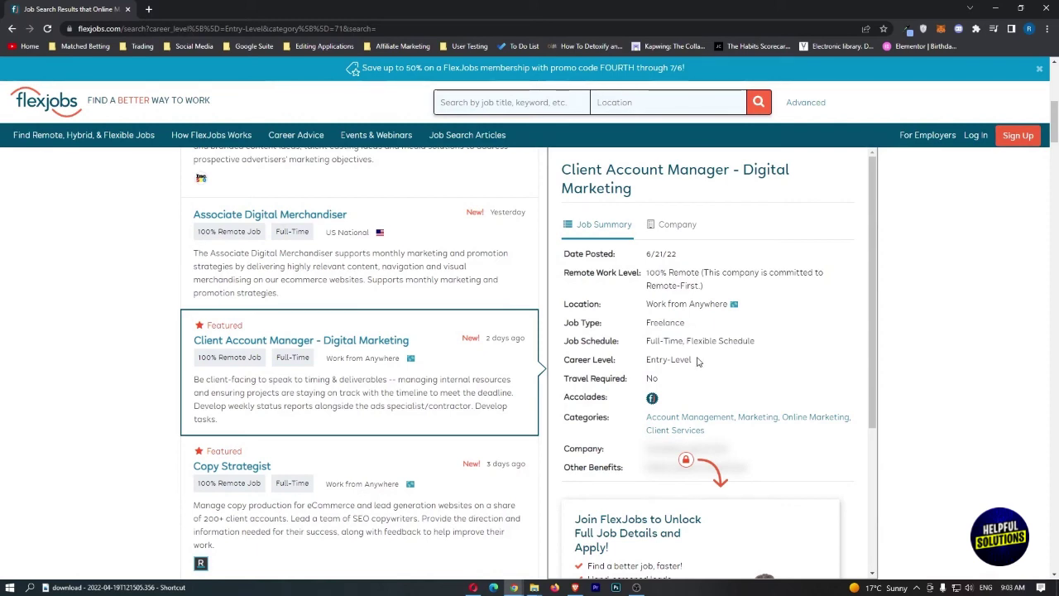
drag(700, 361, 645, 378)
scroll(656, 356, down, 2)
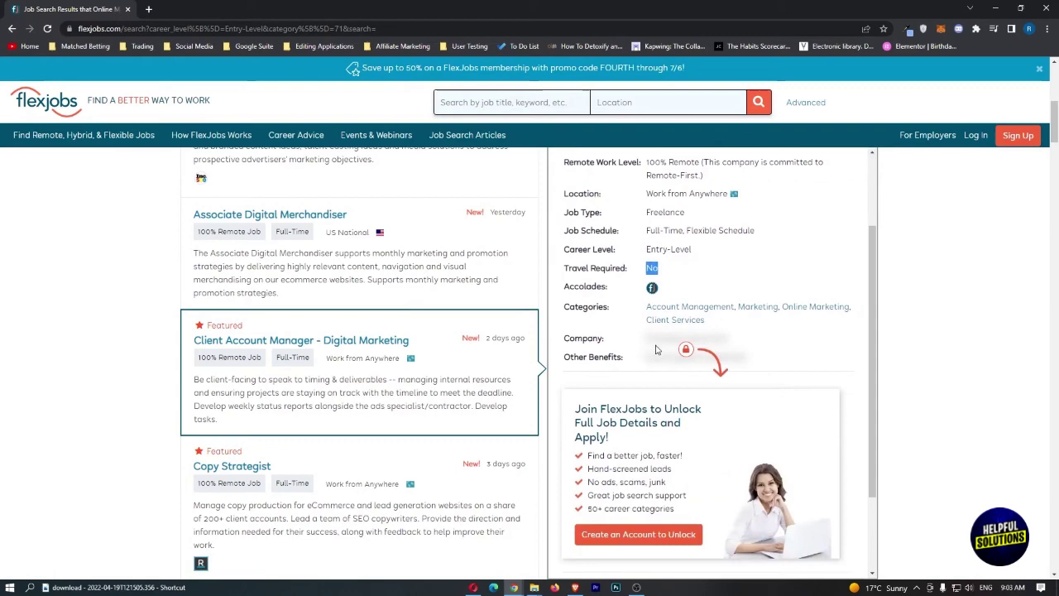
mouse_move(651, 289)
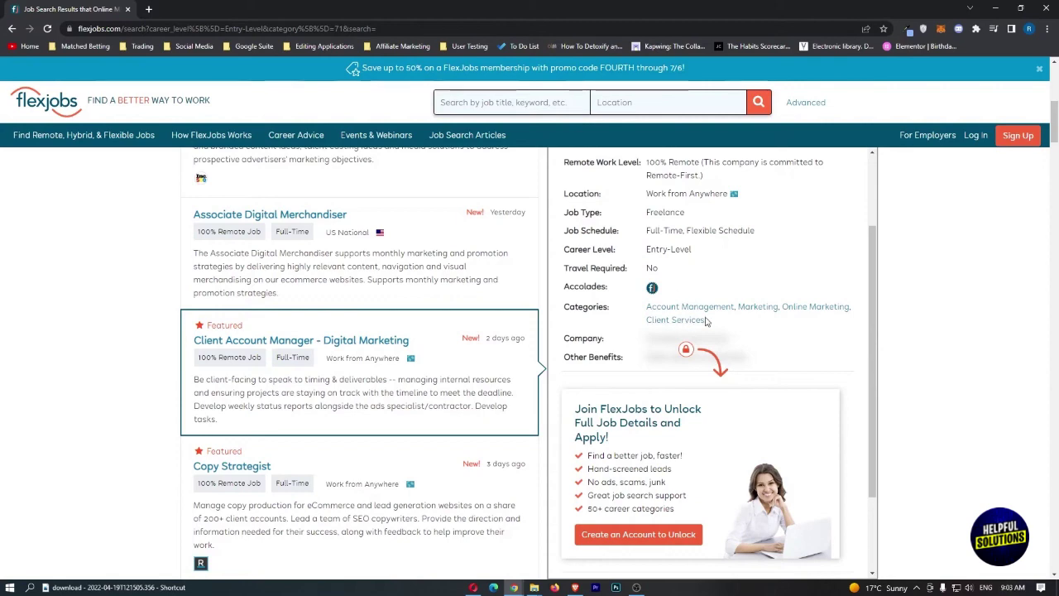
scroll(709, 320, down, 2)
scroll(383, 379, down, 2)
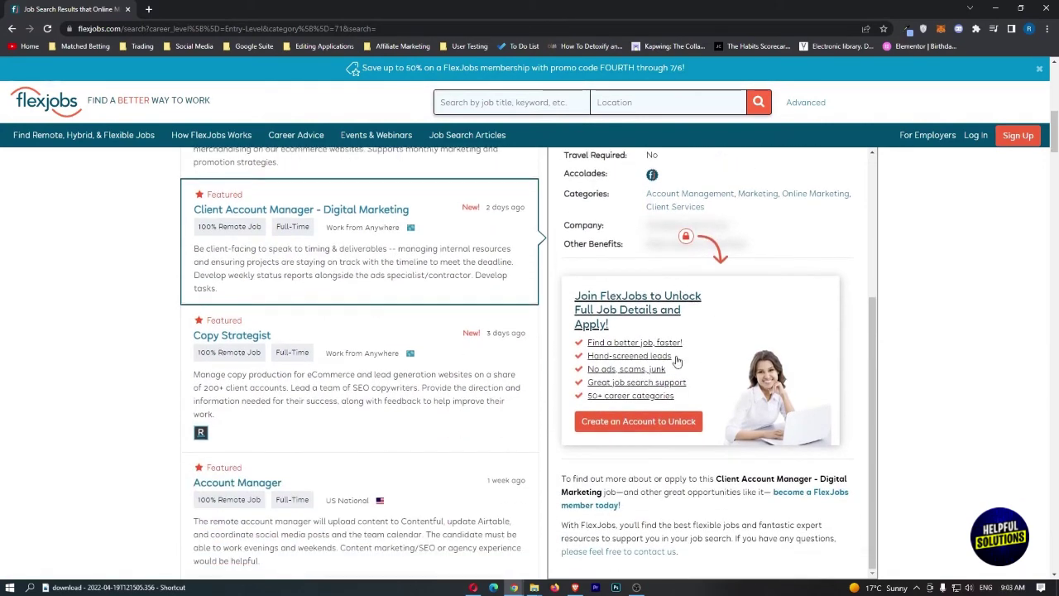
scroll(384, 380, up, 3)
scroll(384, 380, down, 1)
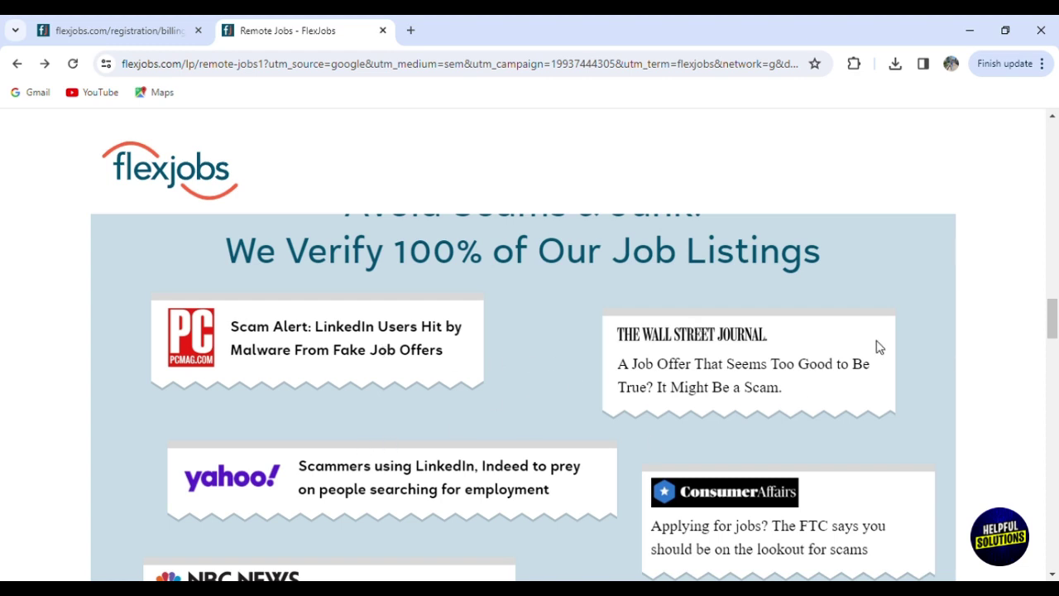
- Scroll the Remote Jobs page past 'We Verify 100%' to 'Your Trusted Remote Job Site Since 2007'
scroll(893, 348, down, 3)
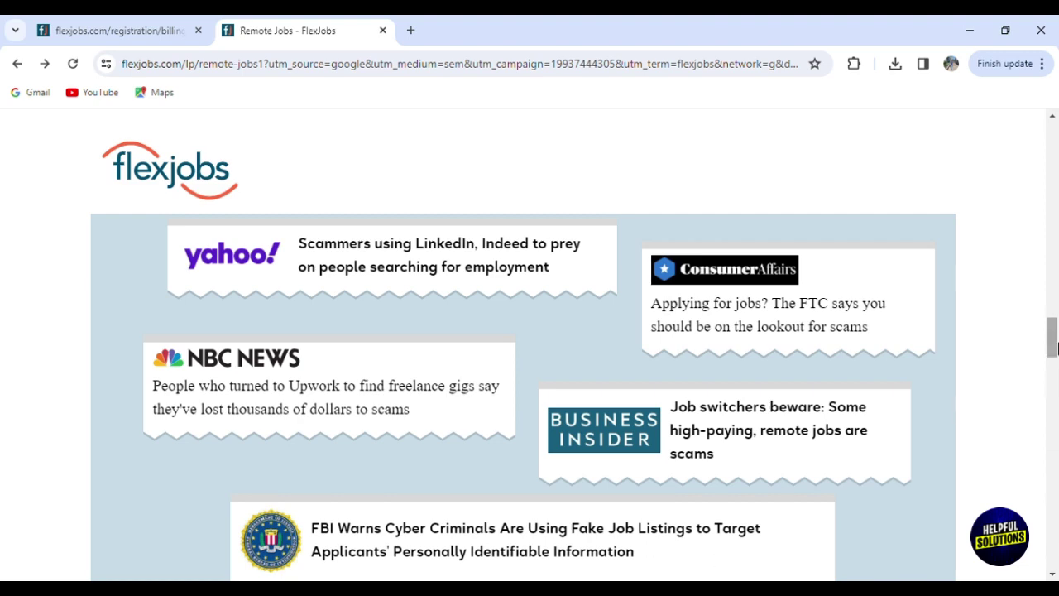
drag(1052, 346, 1054, 364)
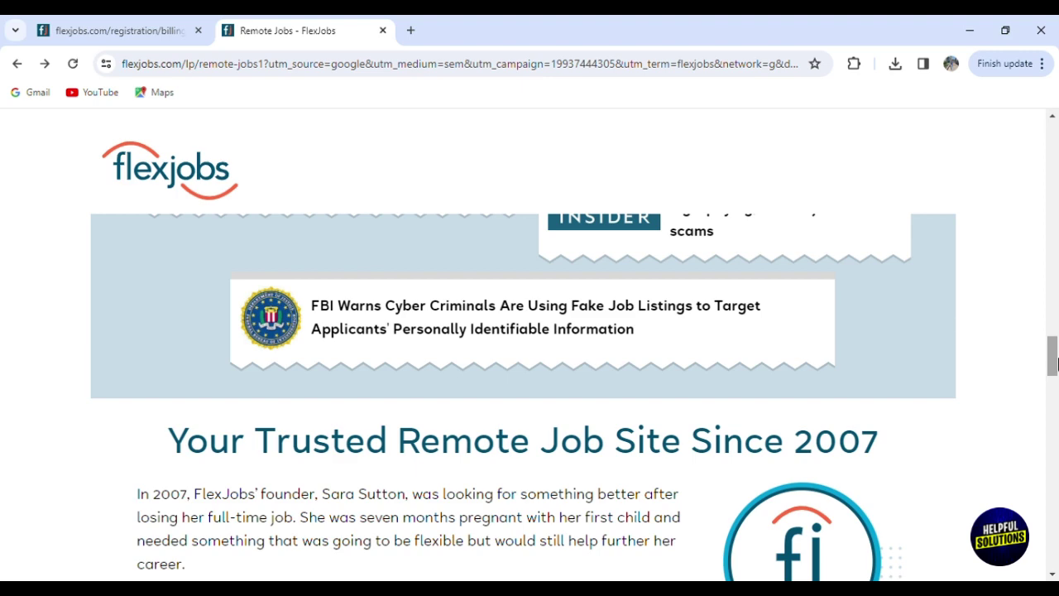
drag(1055, 364, 1055, 356)
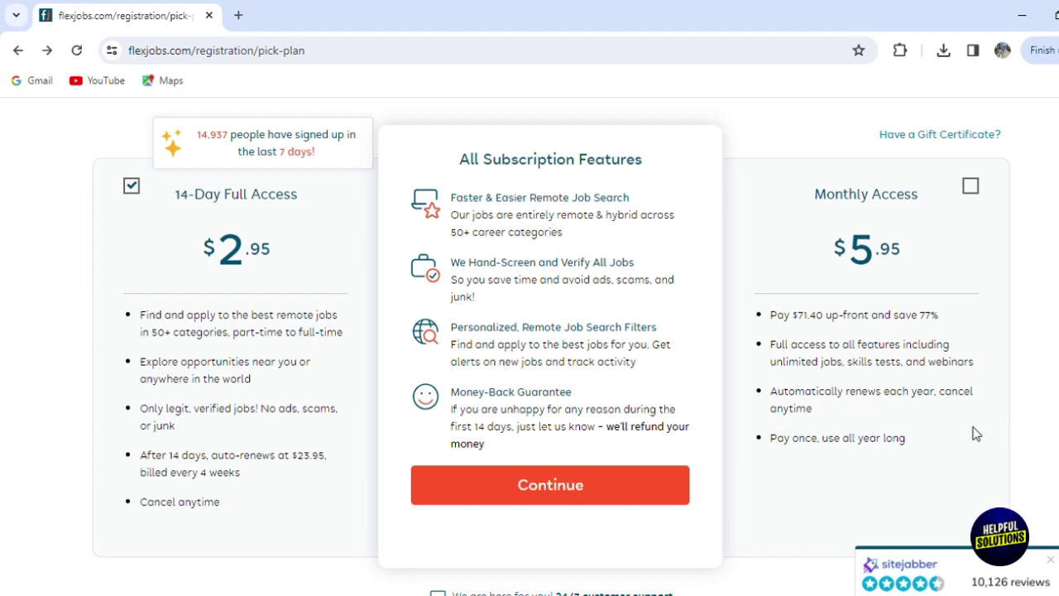
- Scroll to 'What our customers are saying about us' and reset the carousel to its first slide
scroll(530, 348, down, 8)
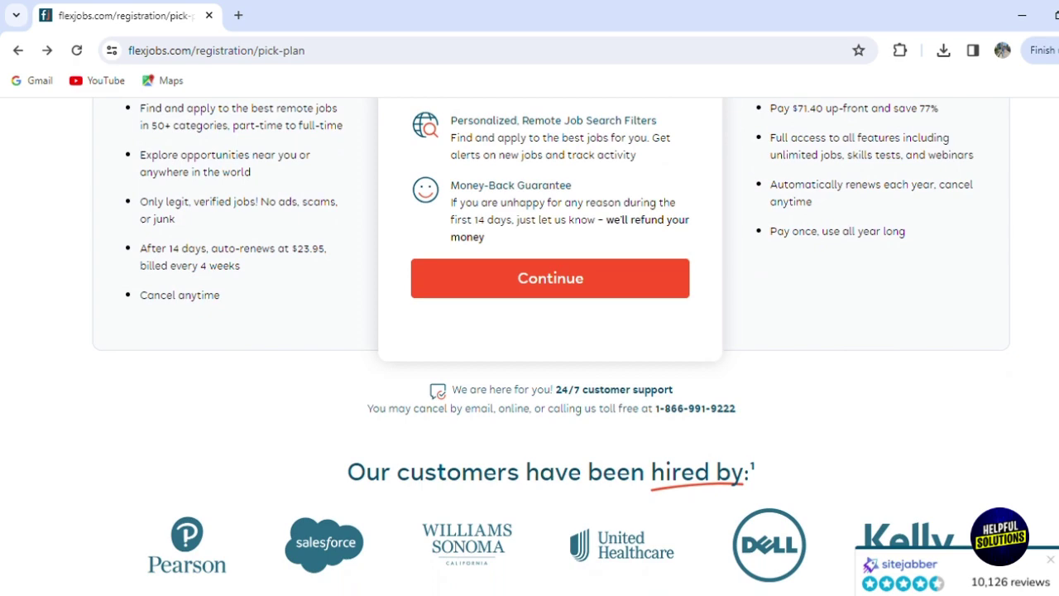
scroll(529, 348, down, 1)
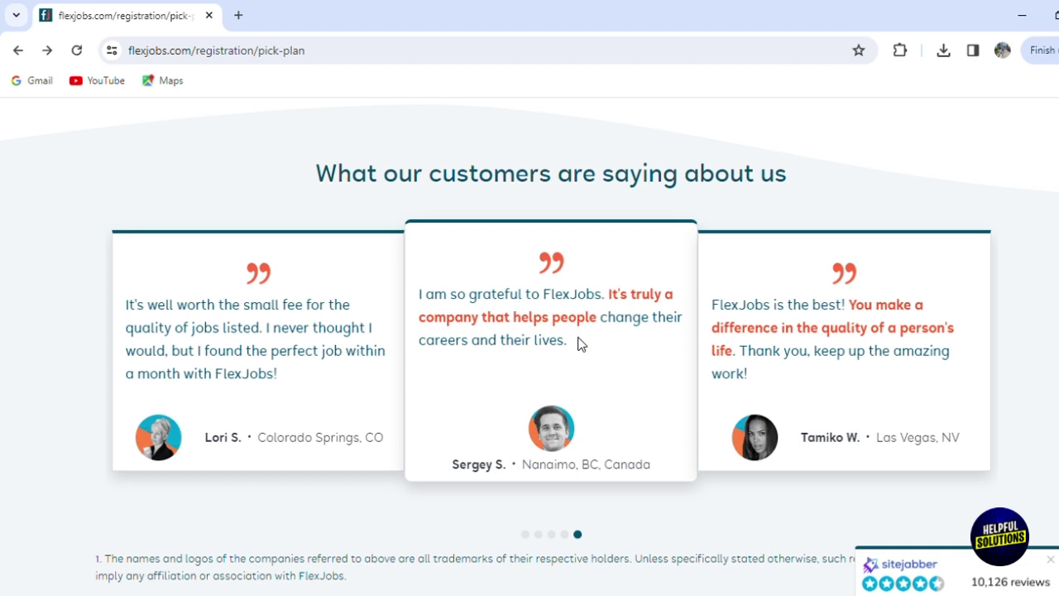
click(526, 534)
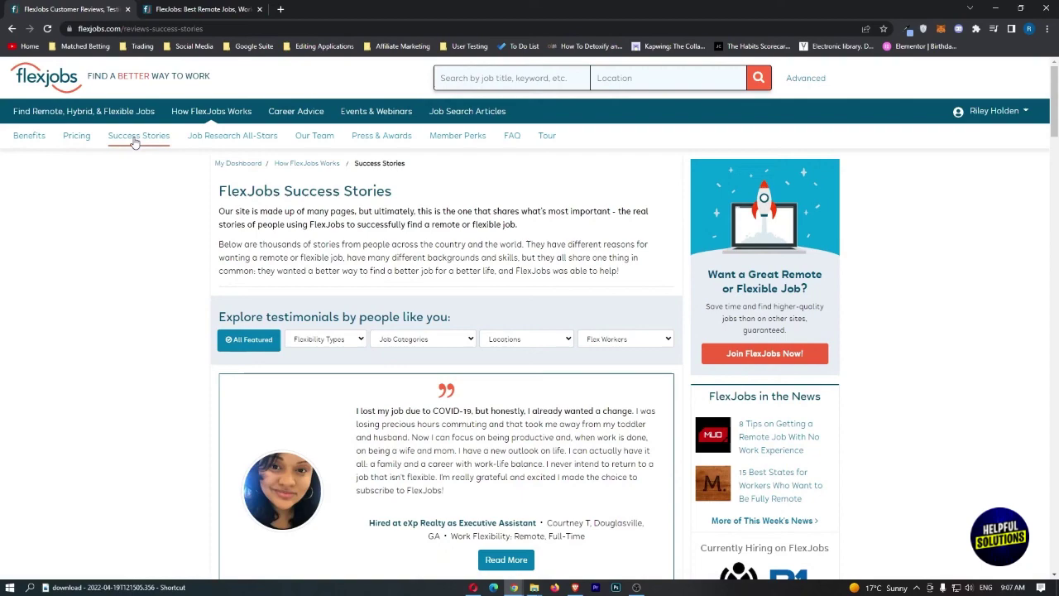
- Highlight and clear the opening and closing sentences of the COVID-19 testimonial
scroll(473, 286, down, 2)
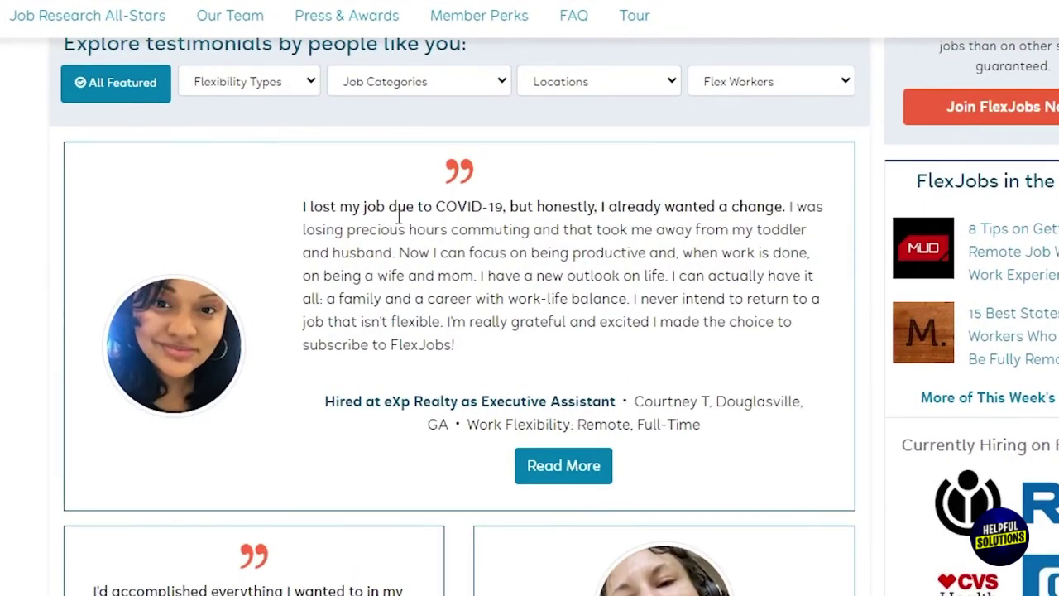
drag(401, 213, 747, 206)
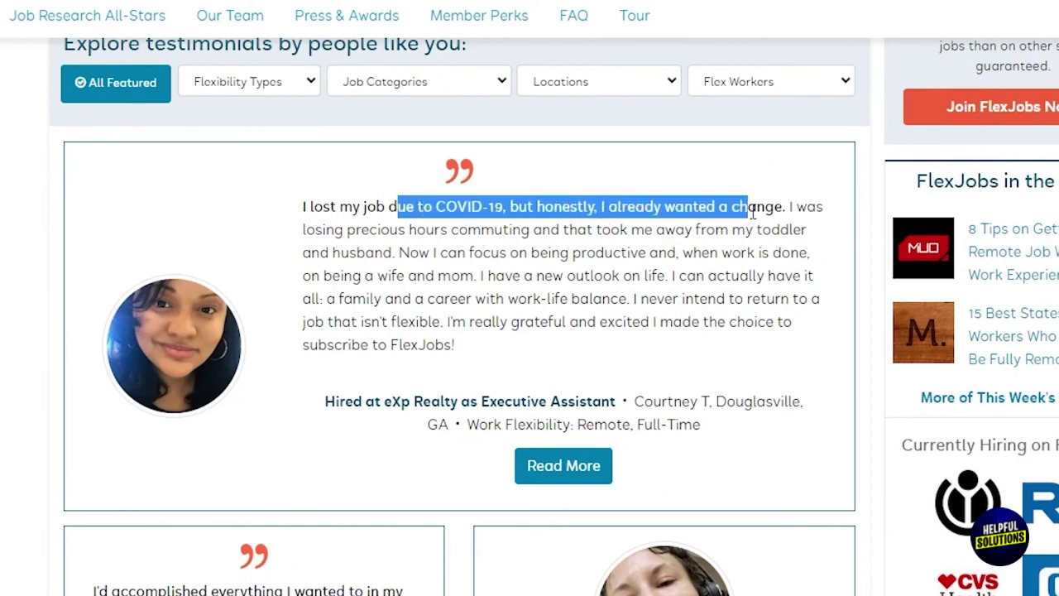
click(684, 208)
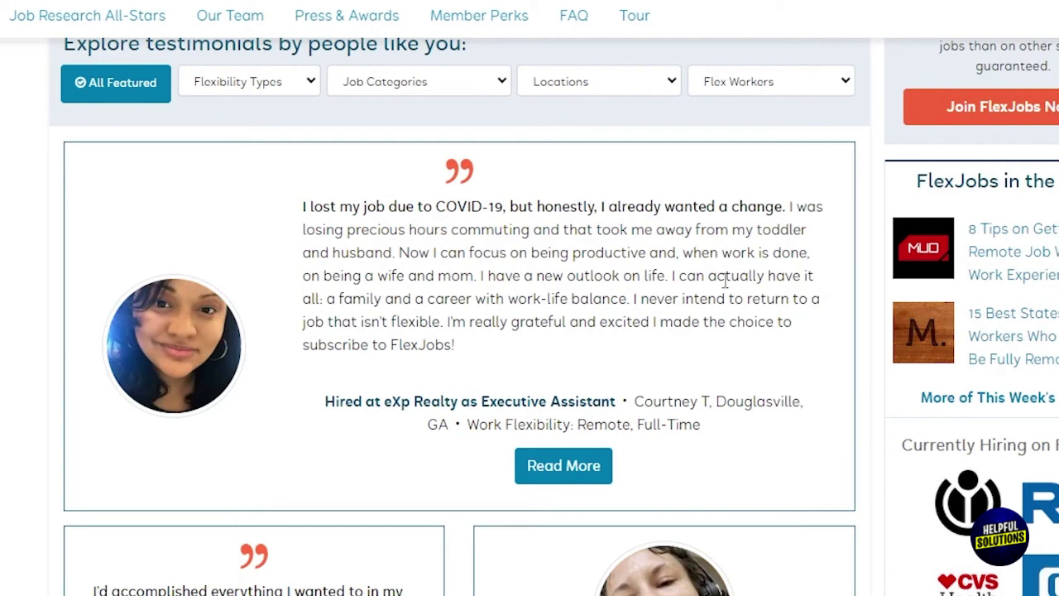
drag(636, 298, 501, 347)
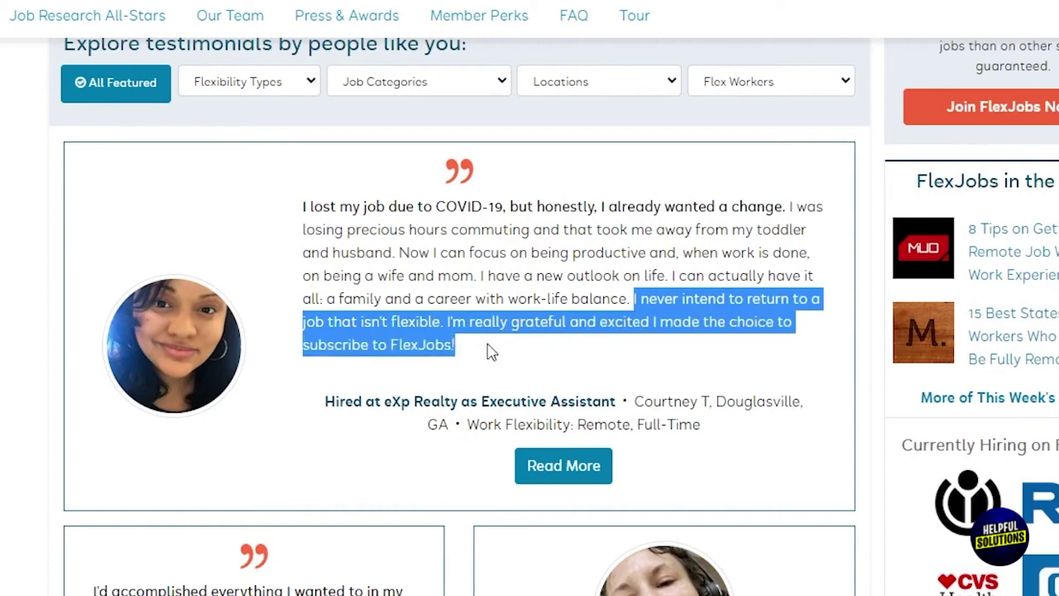
click(491, 350)
- Scroll further and highlight the Kaplan Online Moderator hire line
scroll(491, 349, down, 2)
scroll(491, 351, down, 4)
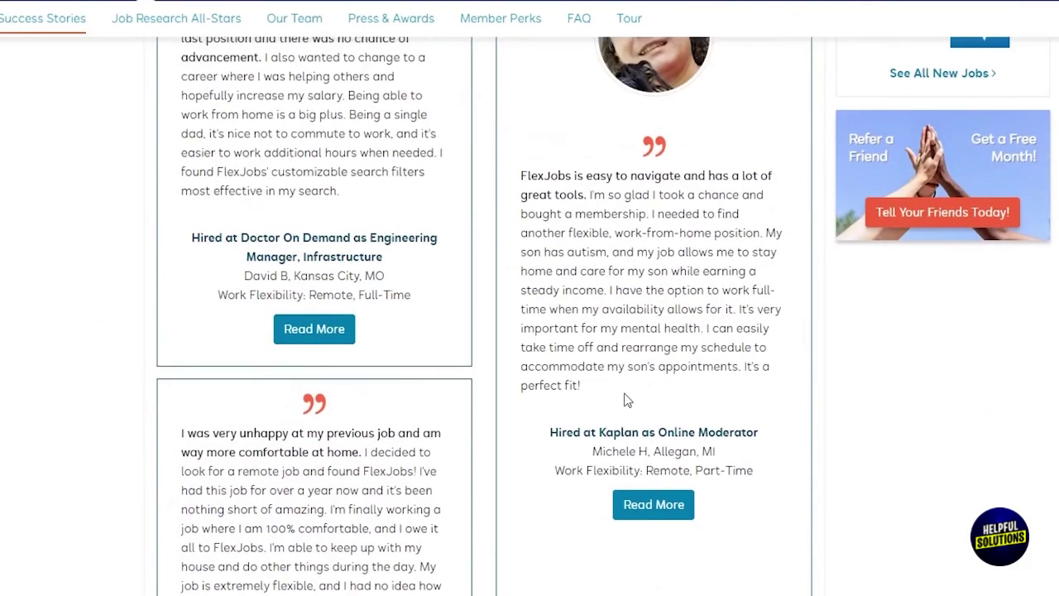
scroll(665, 501, up, 1)
drag(595, 527, 683, 530)
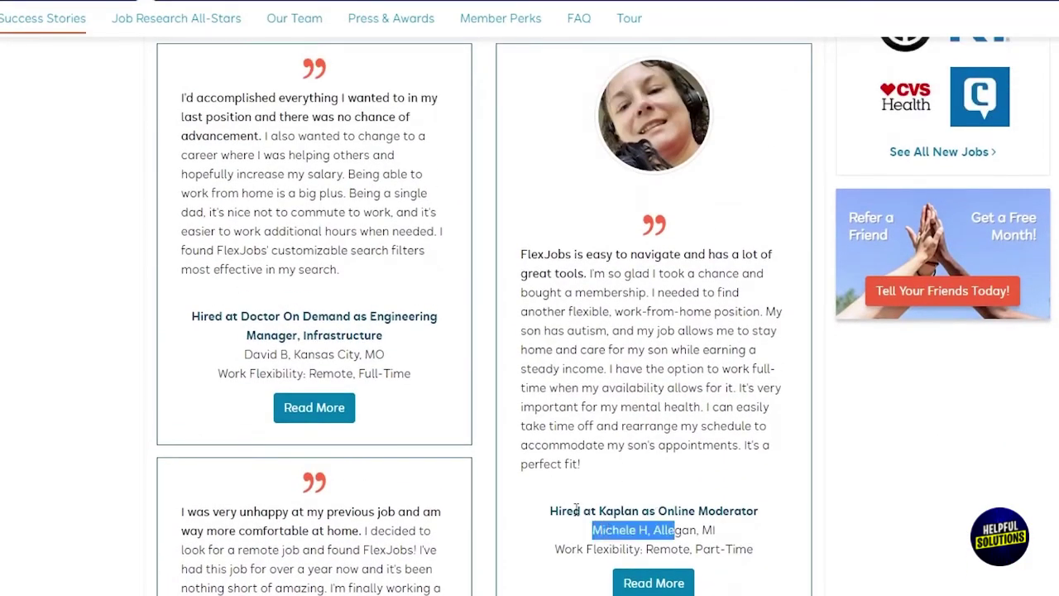
drag(551, 510, 764, 516)
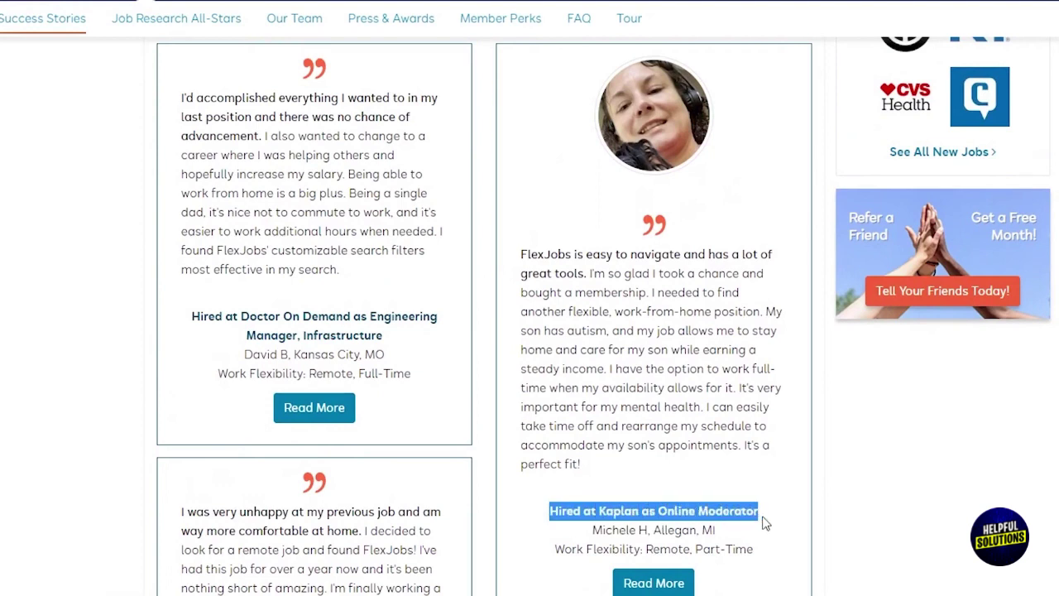
click(761, 491)
- Highlight another testimonial's opening sentence and its mental health passage, then keep scrolling
drag(524, 255, 589, 273)
click(602, 277)
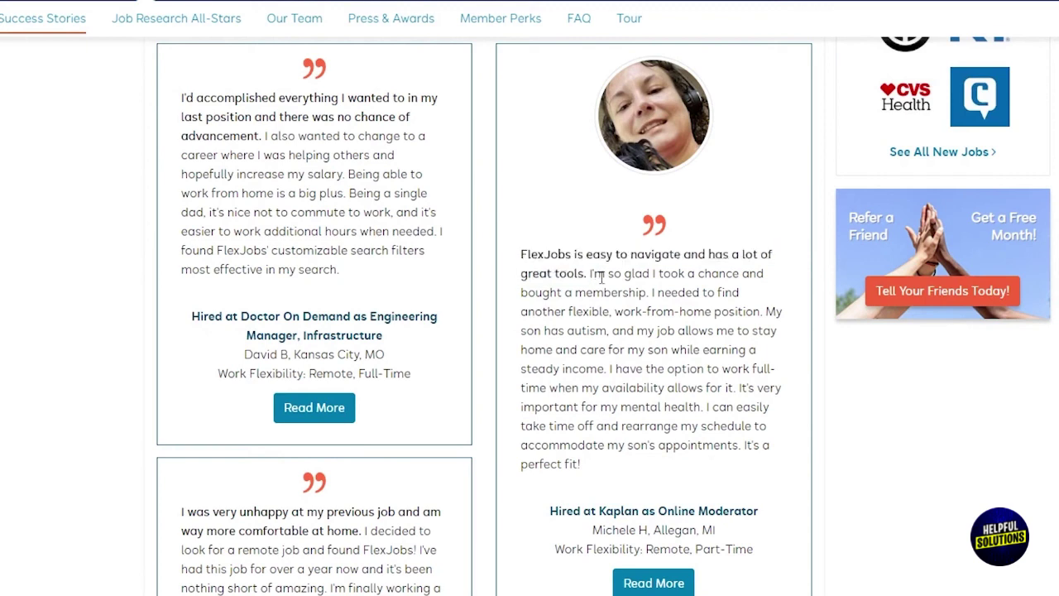
mouse_move(731, 387)
mouse_down()
mouse_move(762, 386)
mouse_move(573, 406)
mouse_move(708, 406)
mouse_move(622, 407)
mouse_move(637, 426)
mouse_move(777, 429)
mouse_move(572, 446)
mouse_move(741, 445)
mouse_up()
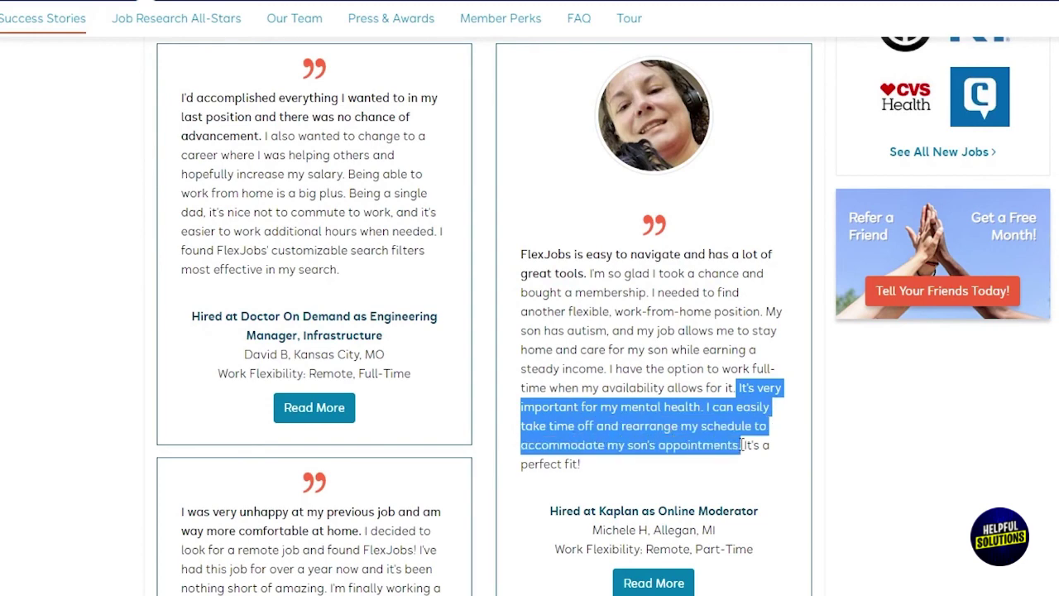
click(620, 466)
scroll(619, 465, down, 8)
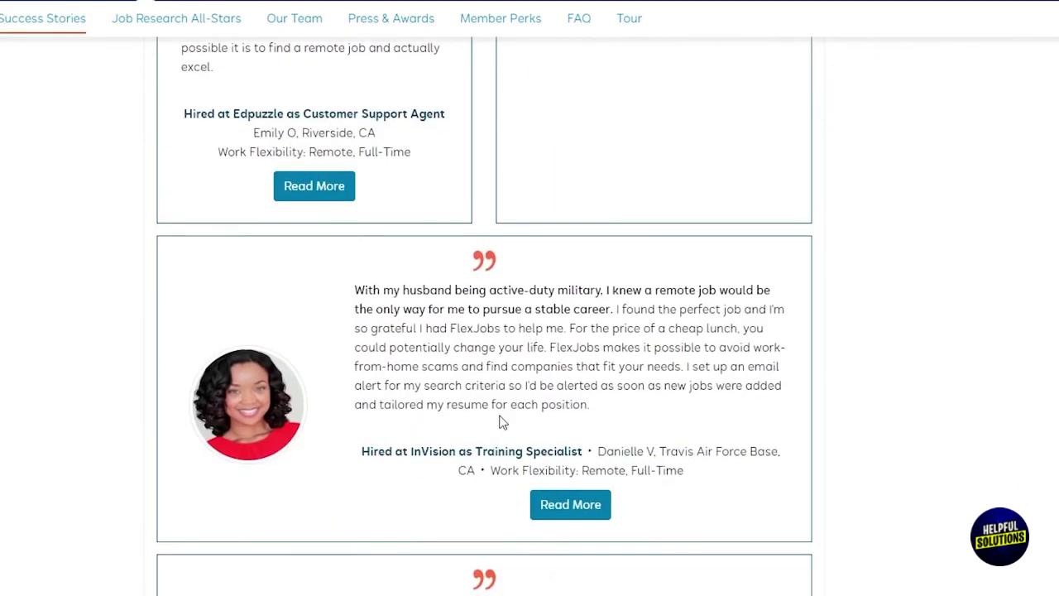